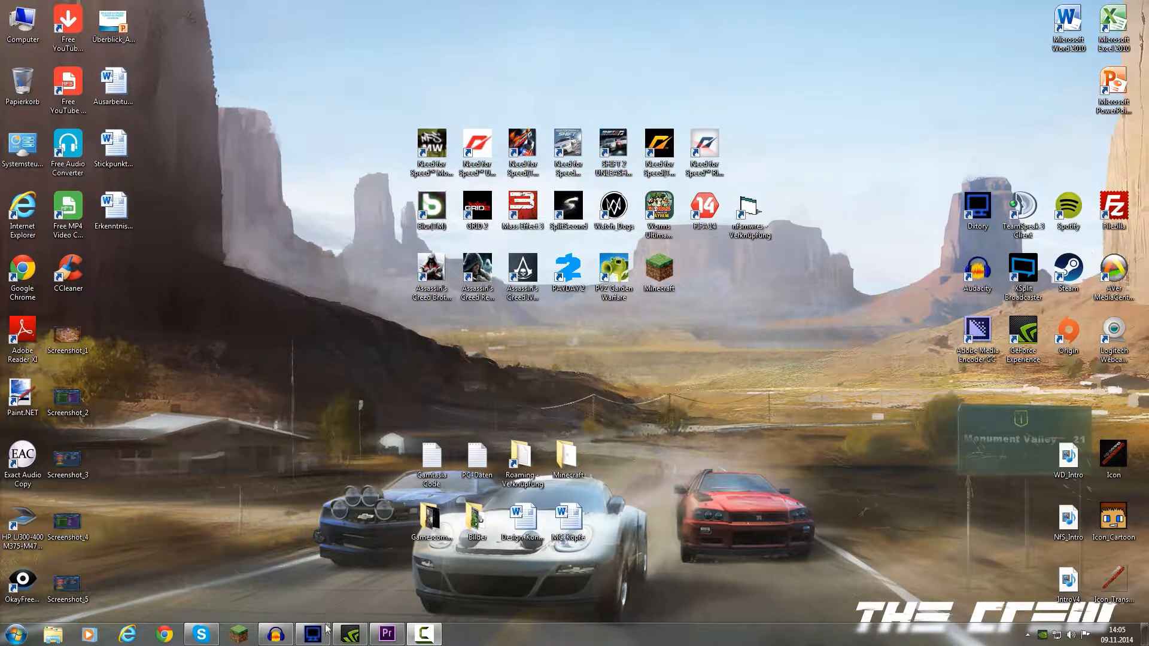
mouse_move(314, 641)
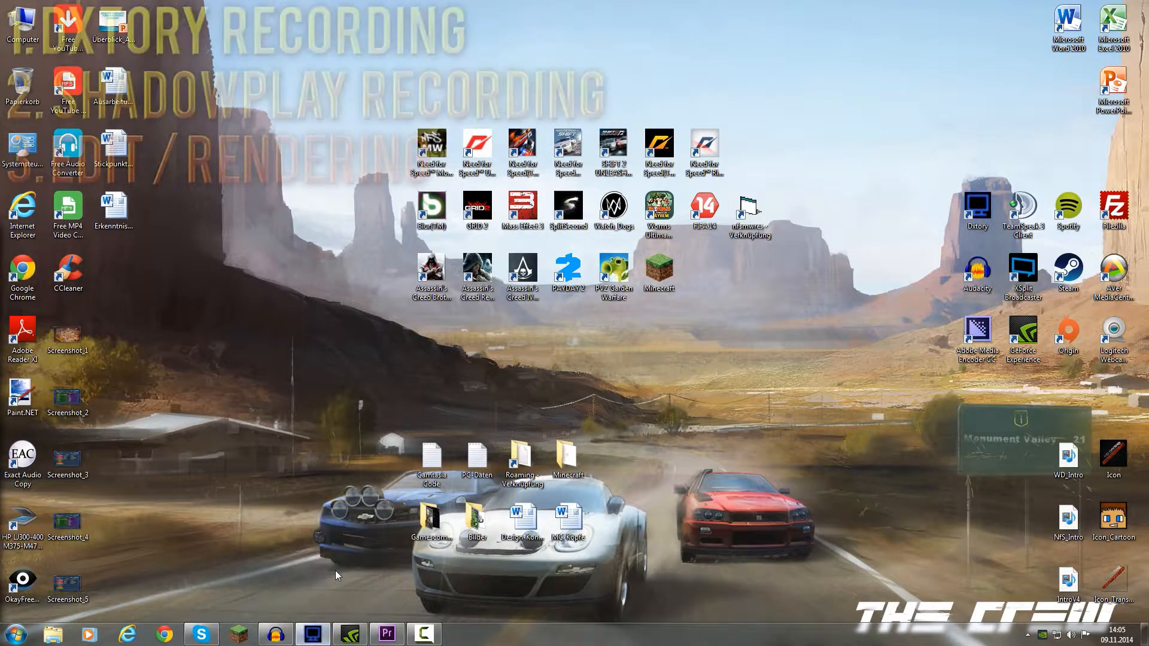
left_click(359, 638)
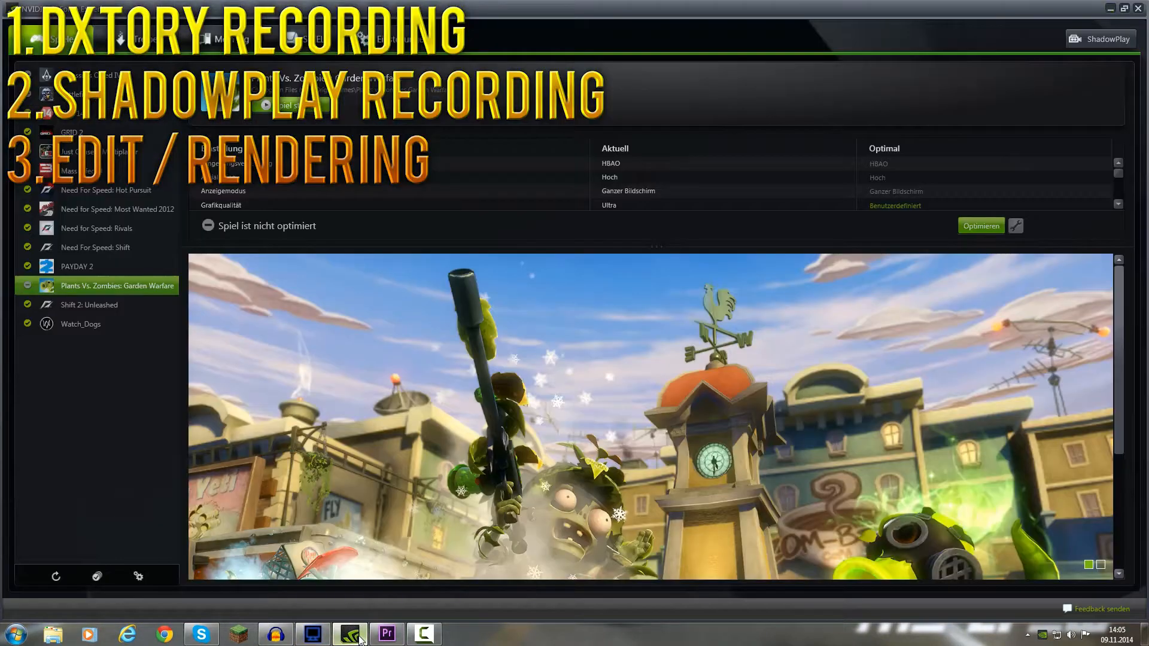
left_click(389, 638)
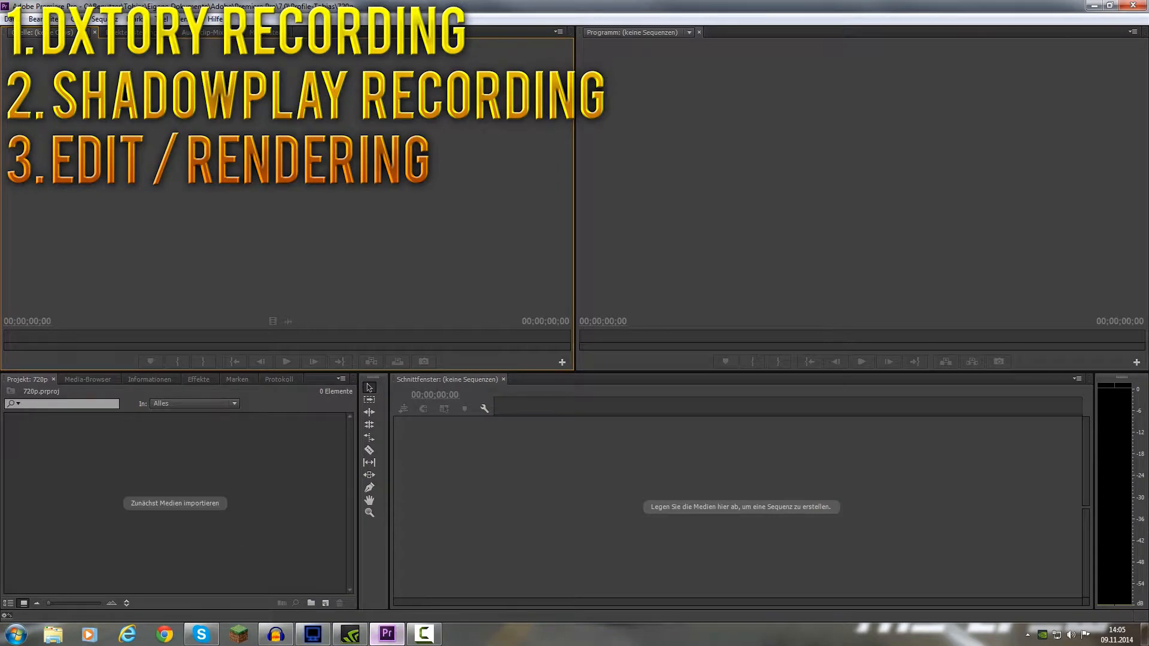
Switch to Dxtory, bring up its movie settings, and minimize the Premiere Pro window behind it
left_click(313, 634)
left_click_drag(329, 225, 406, 181)
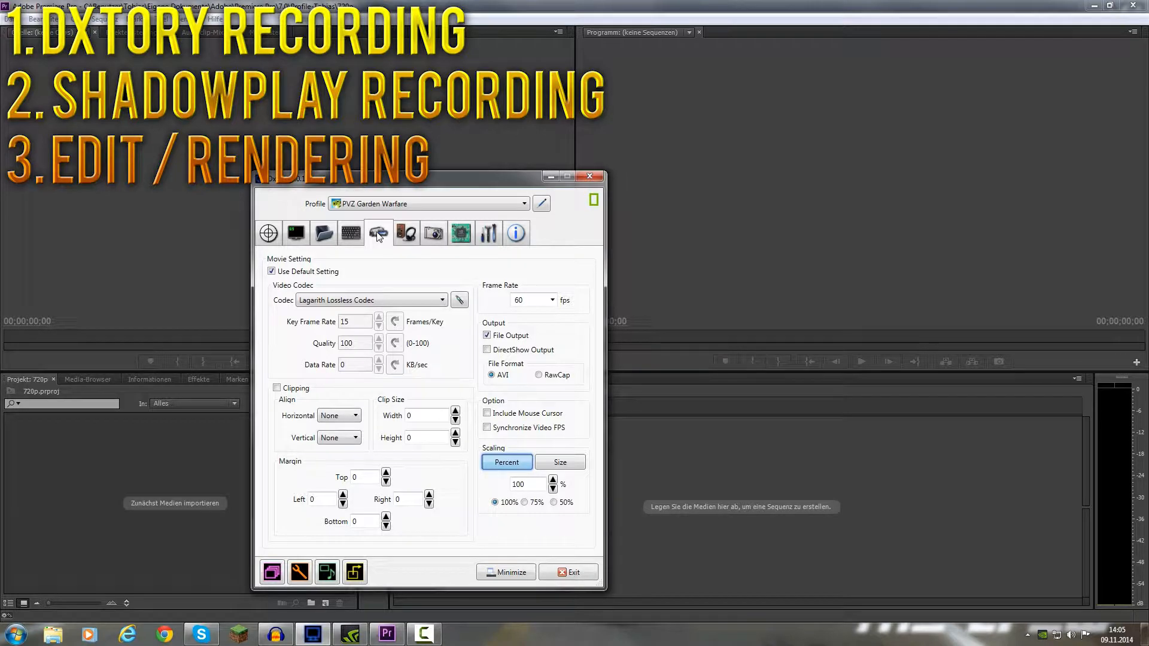
left_click(1090, 8)
left_click(1108, 7)
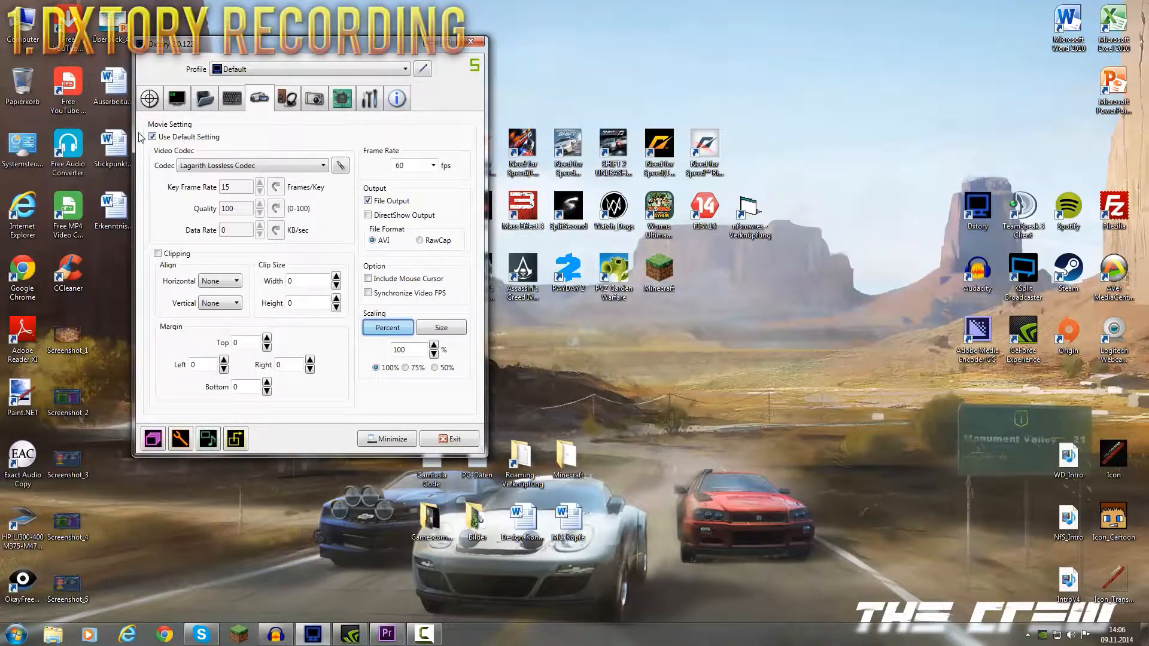
Select the video frame rate in Dxtory's movie settings
mouse_move(215, 139)
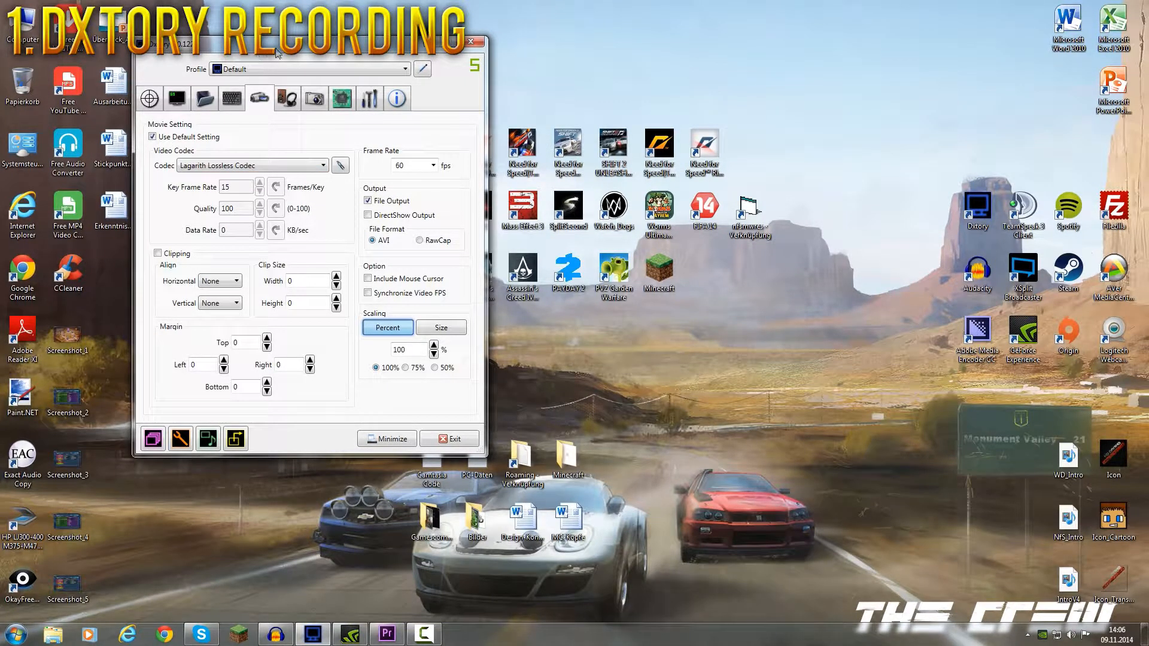
left_click_drag(277, 52, 282, 58)
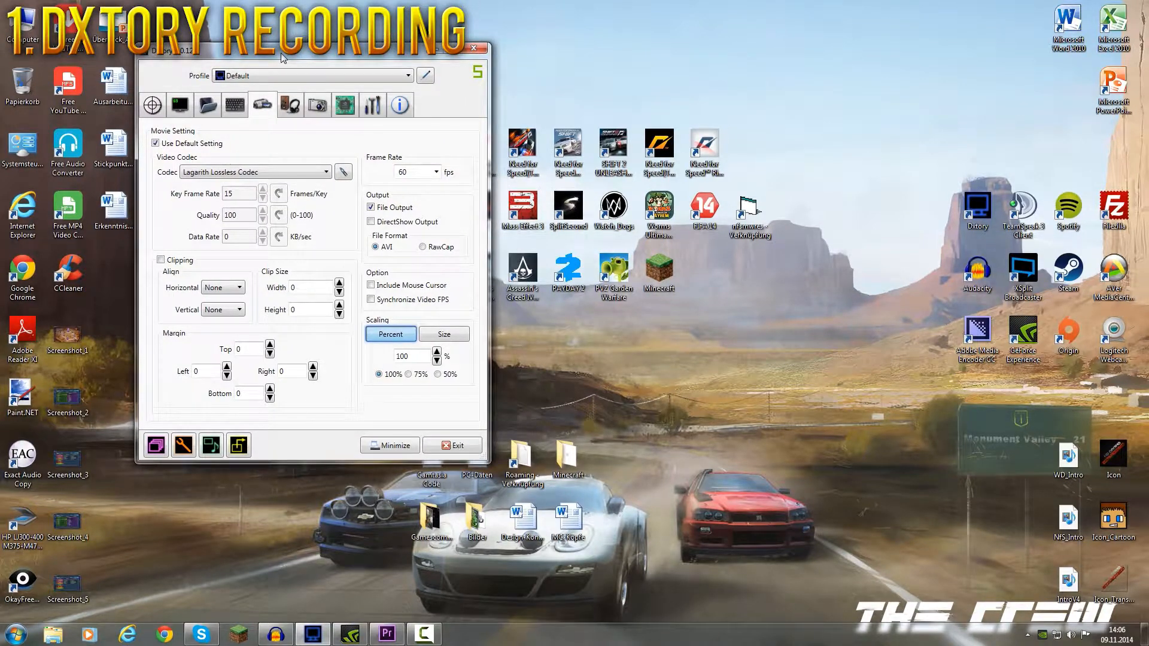
left_click(436, 172)
left_click(401, 223)
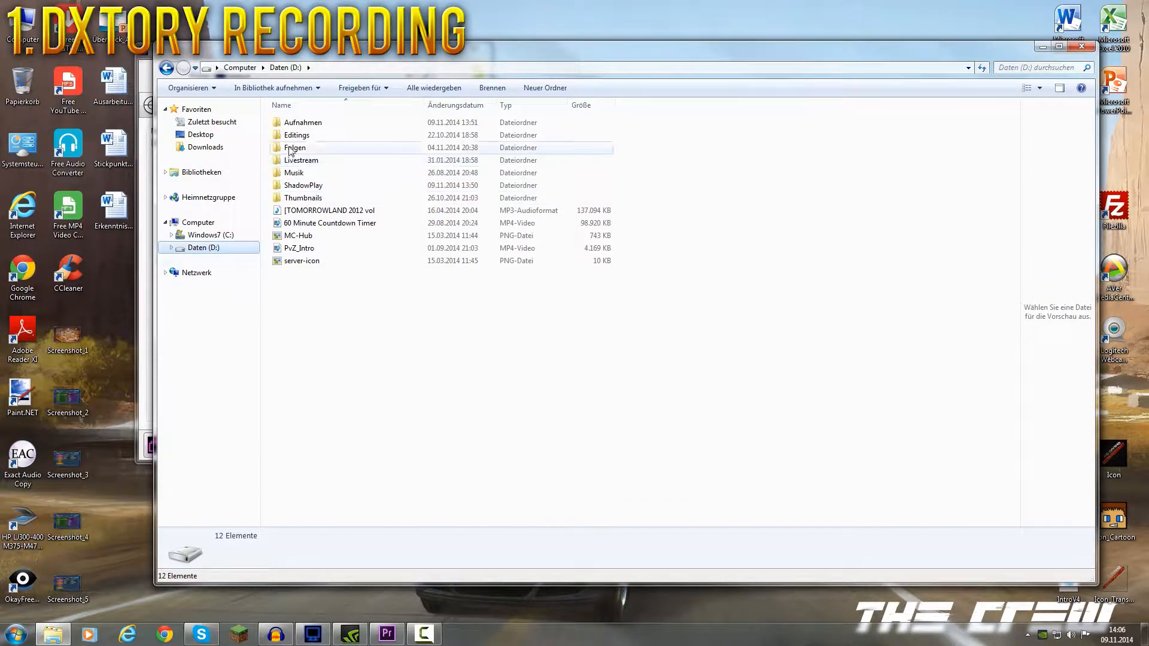
Open the Aufnahmen folder on drive D: and check the details of the PVZ.Main_Win64_Retail AVI recording
left_click(305, 123)
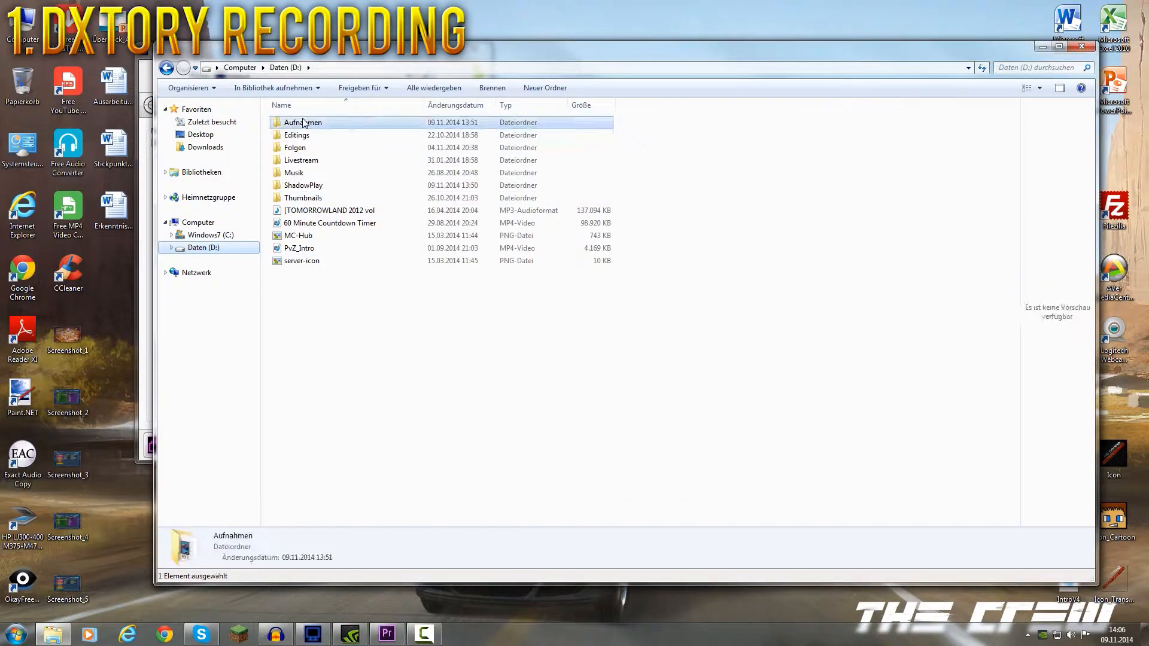
double_click(303, 123)
left_click(360, 174)
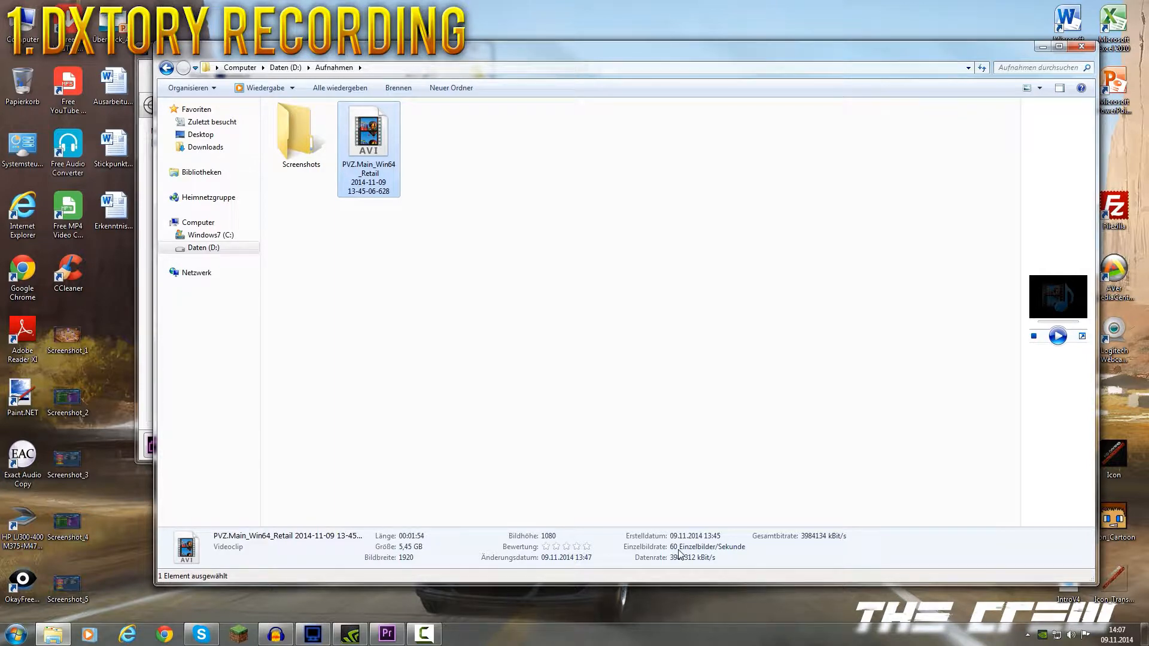
Play the PVZ.Main_Win64_Retail recording to check its smoothness, close the player, and deselect the file
double_click(353, 154)
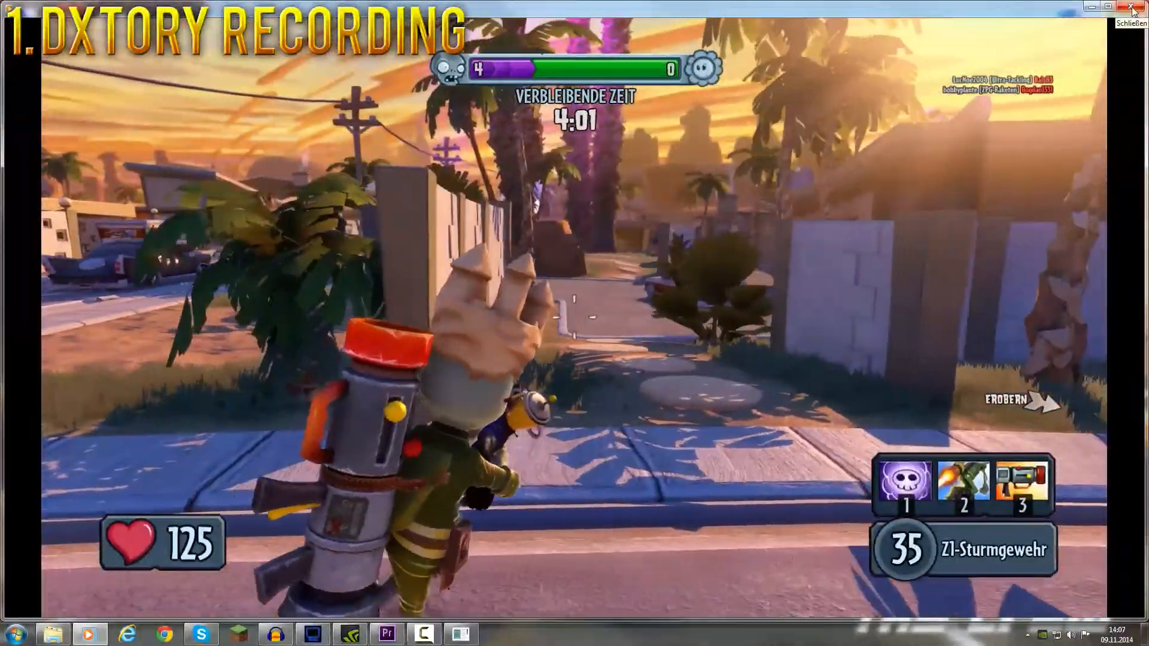
left_click(1133, 11)
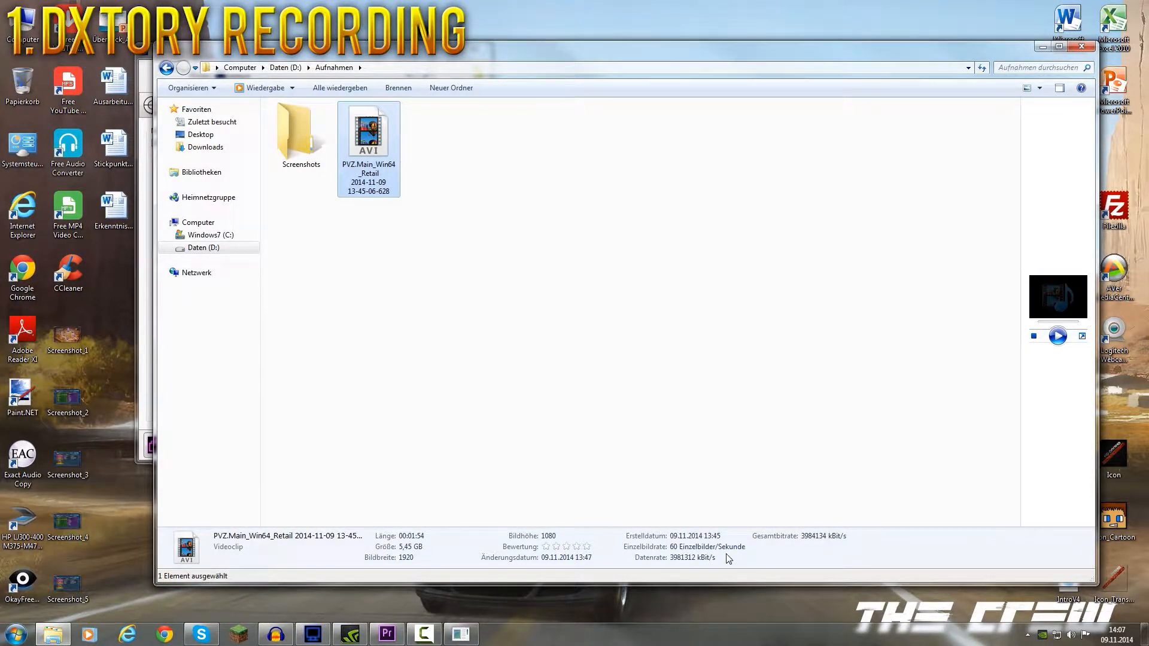
left_click(383, 244)
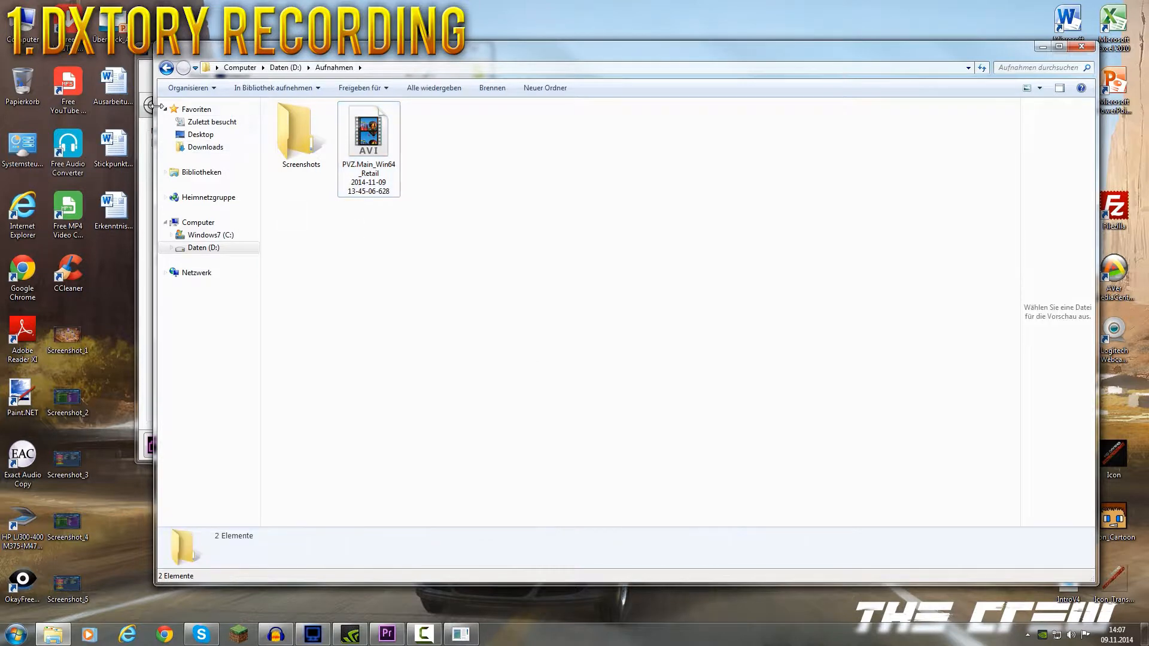
left_click(147, 54)
left_click(194, 108)
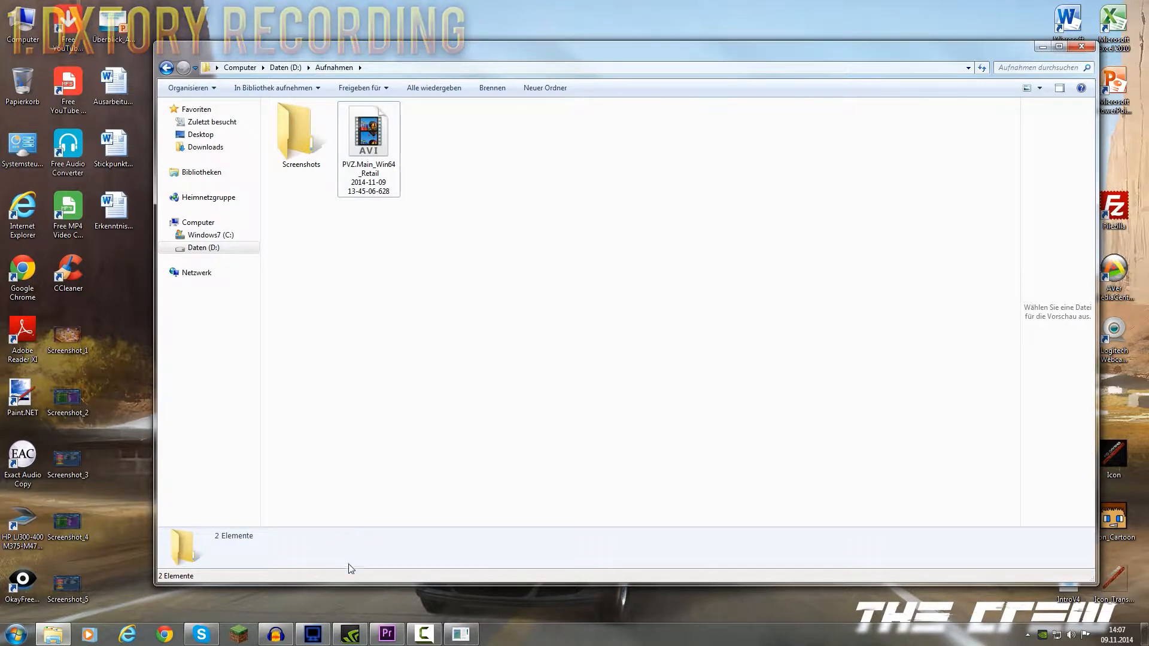
Switch to GeForce Experience and open a fresh ShadowPlay window
left_click(350, 634)
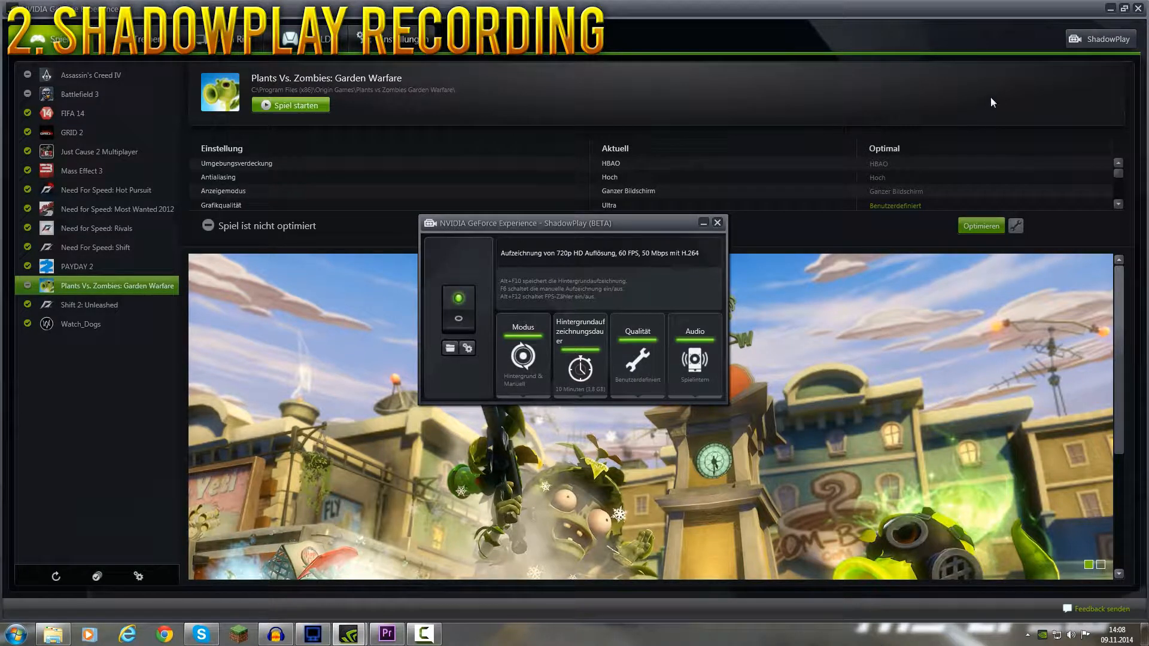
left_click(717, 222)
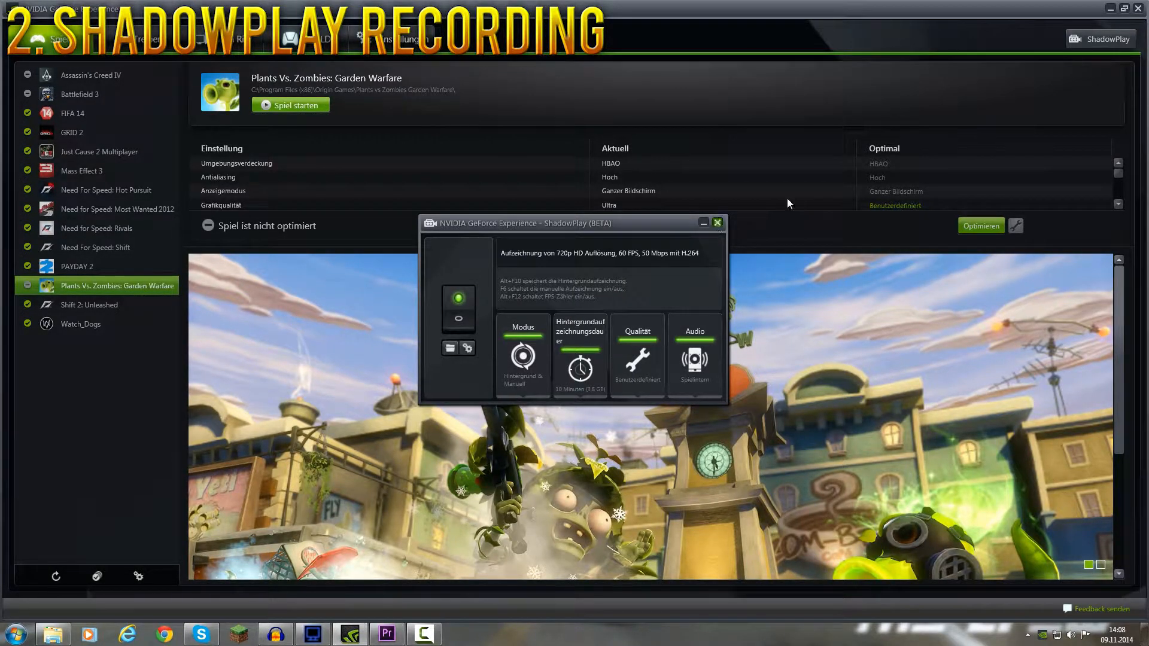
left_click(1104, 39)
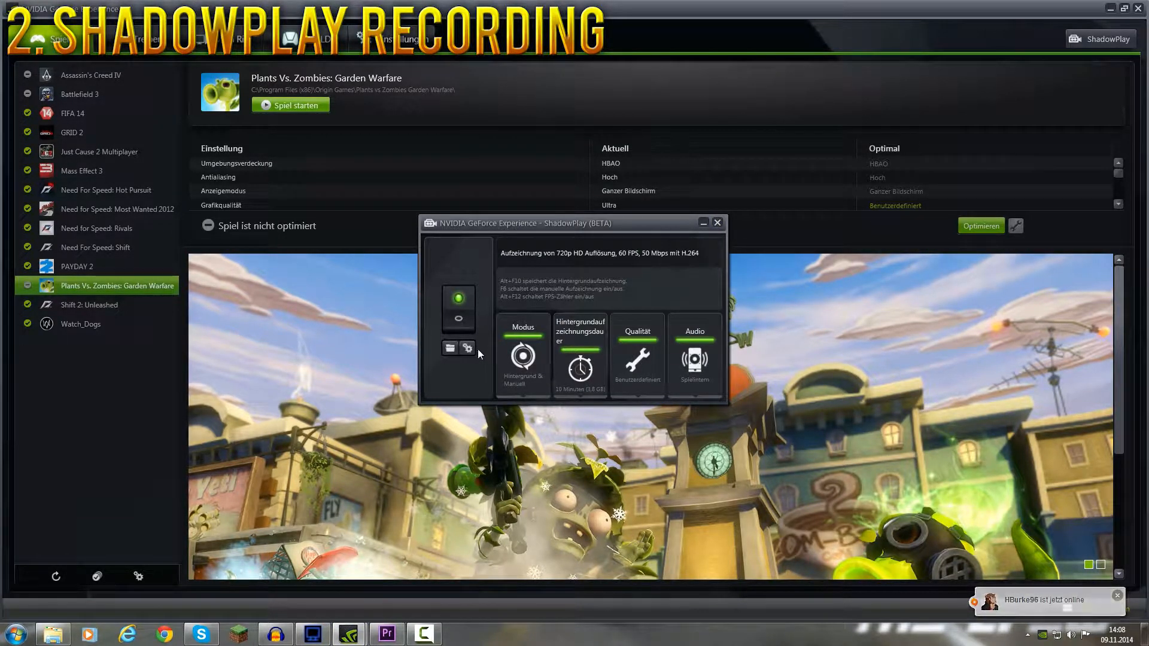
Set ShadowPlay's recording quality to custom (Benutzerdefiniert) with a frame rate of 60
left_click(644, 364)
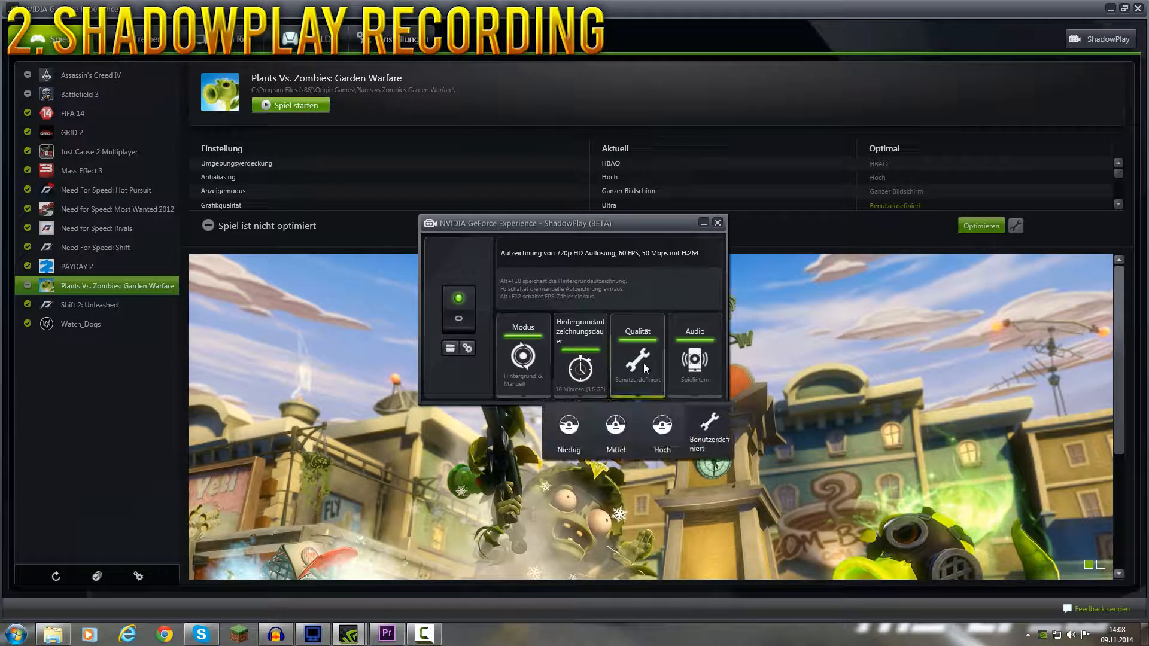
left_click(707, 440)
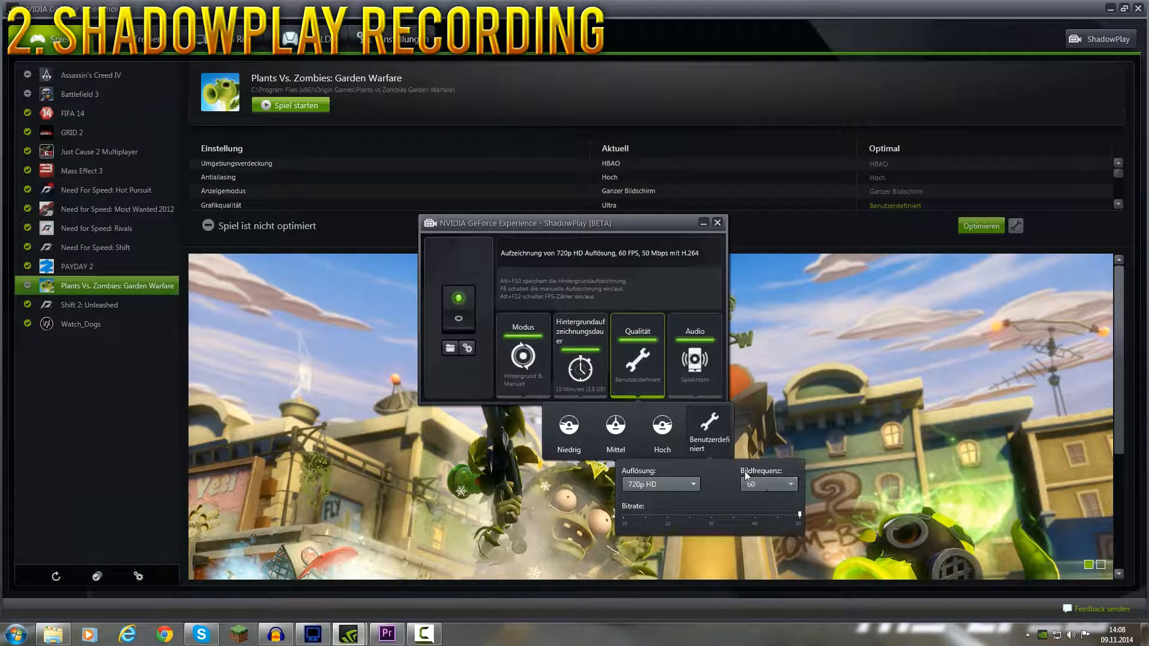
left_click(790, 484)
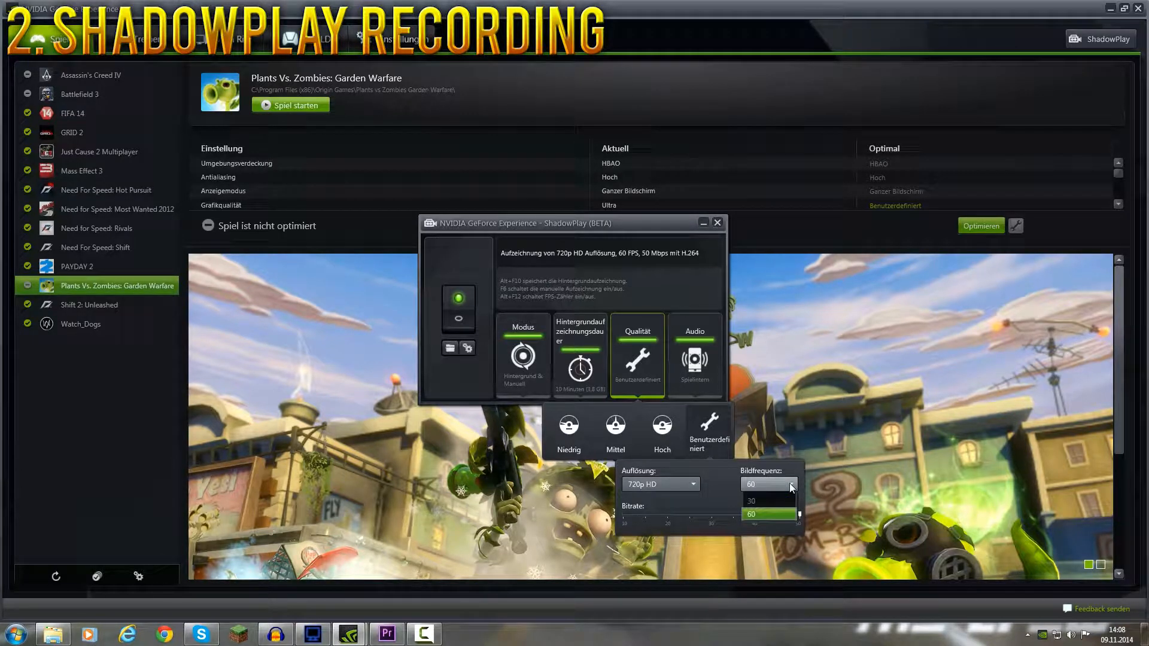
left_click(753, 515)
left_click(633, 337)
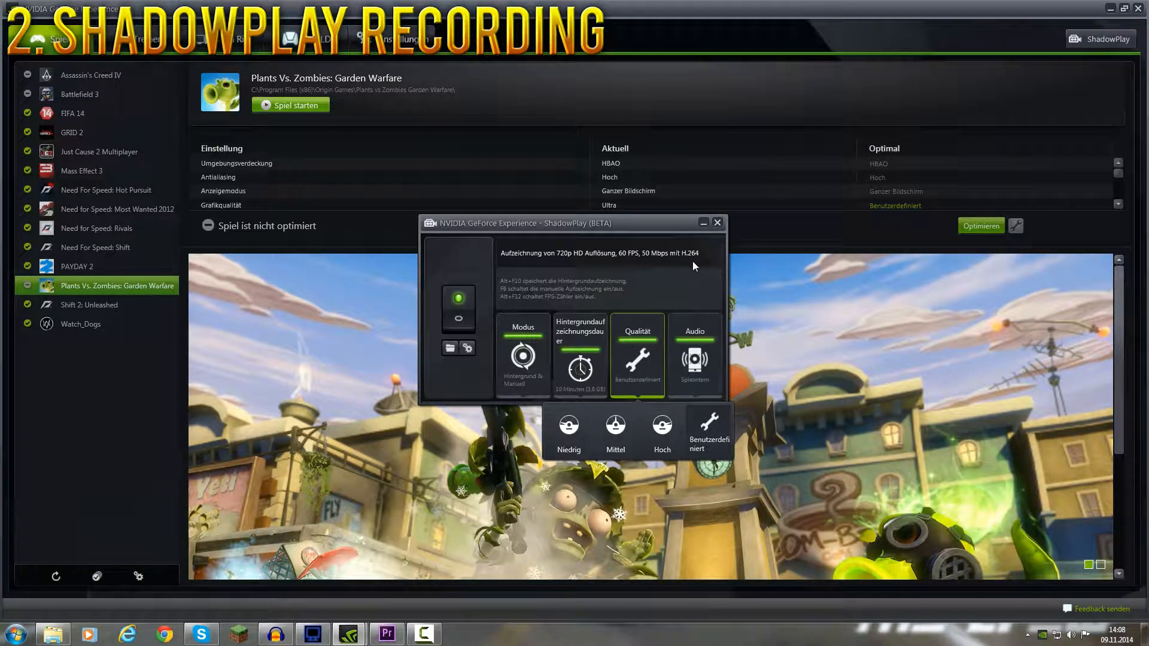
left_click(638, 347)
Examine ShadowPlay's available audio sources and recording modes without changing them
left_click(694, 359)
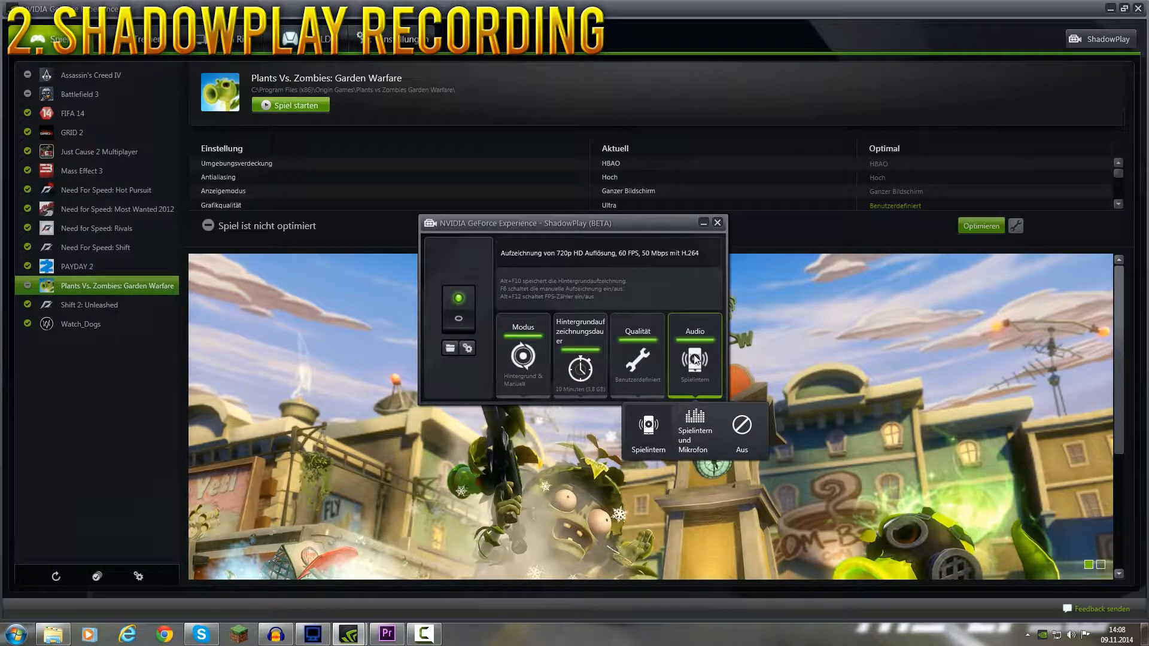
left_click(694, 359)
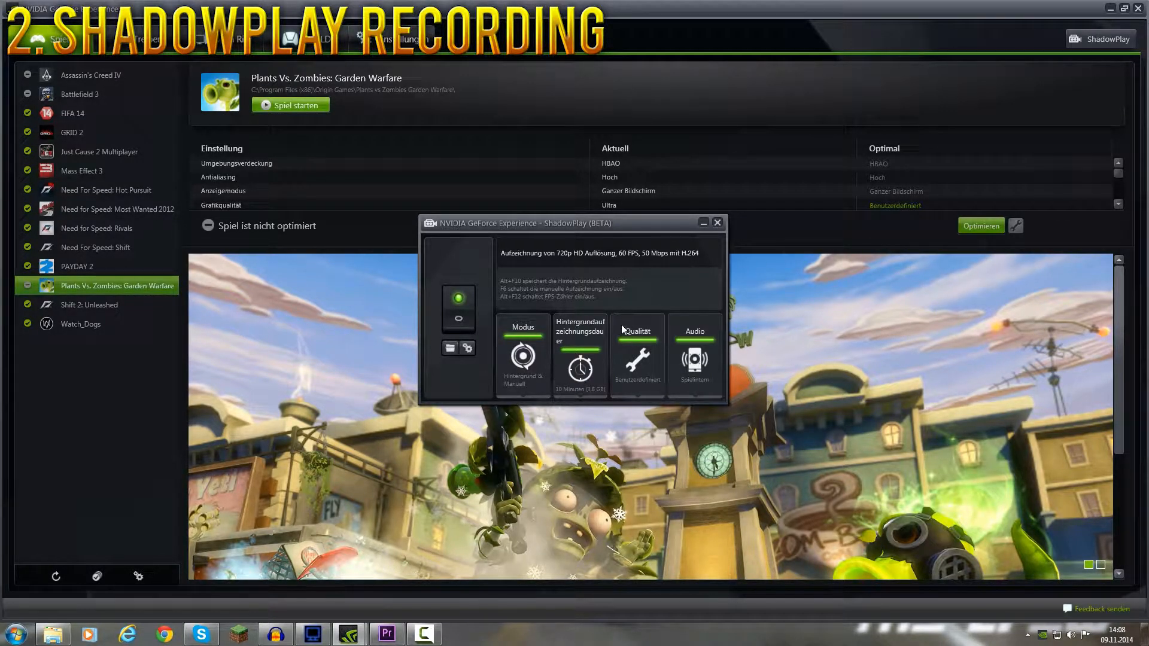
left_click(519, 379)
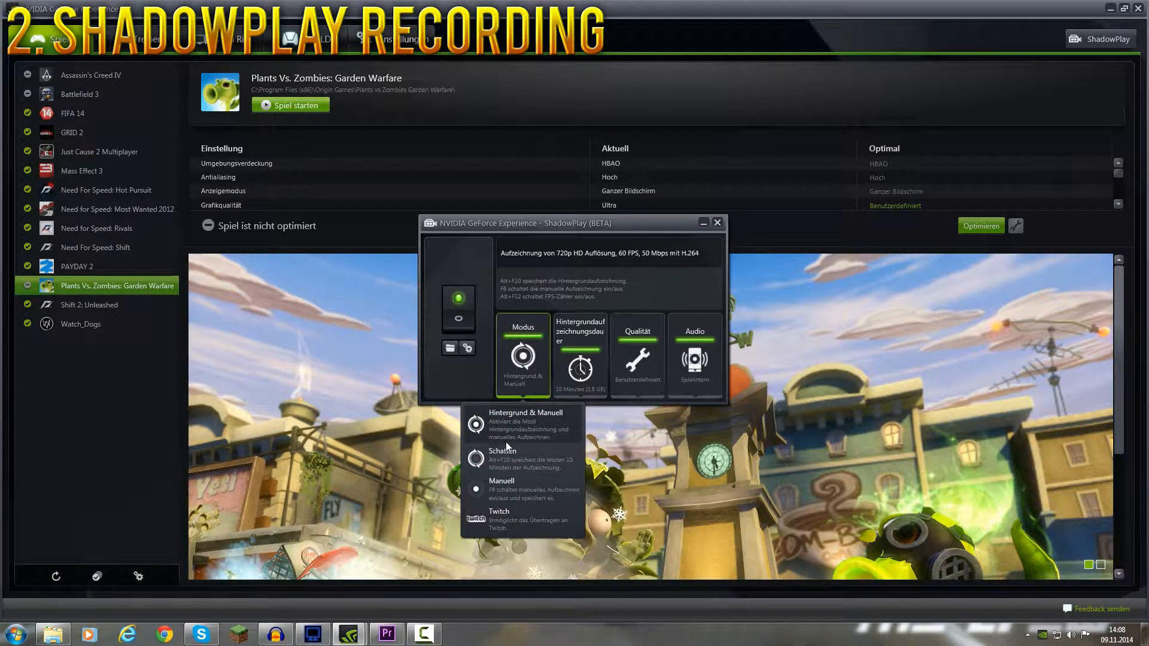
left_click(518, 376)
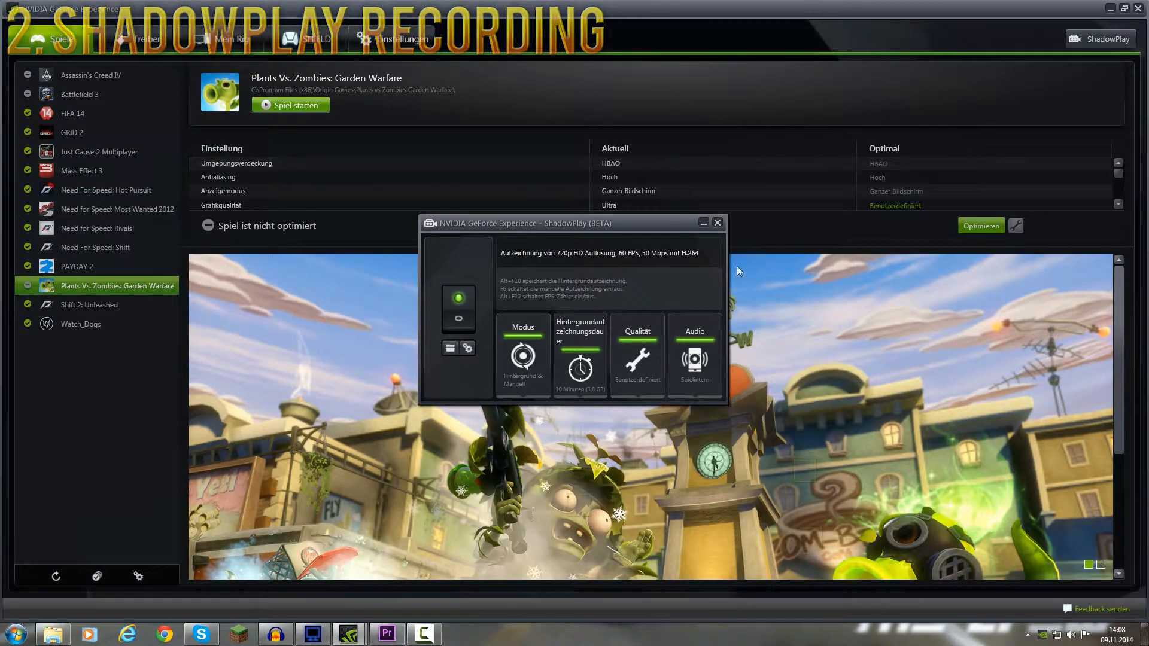
Close ShadowPlay and review the frame rate details of the AVI recording in the Aufnahmen folder
left_click(717, 223)
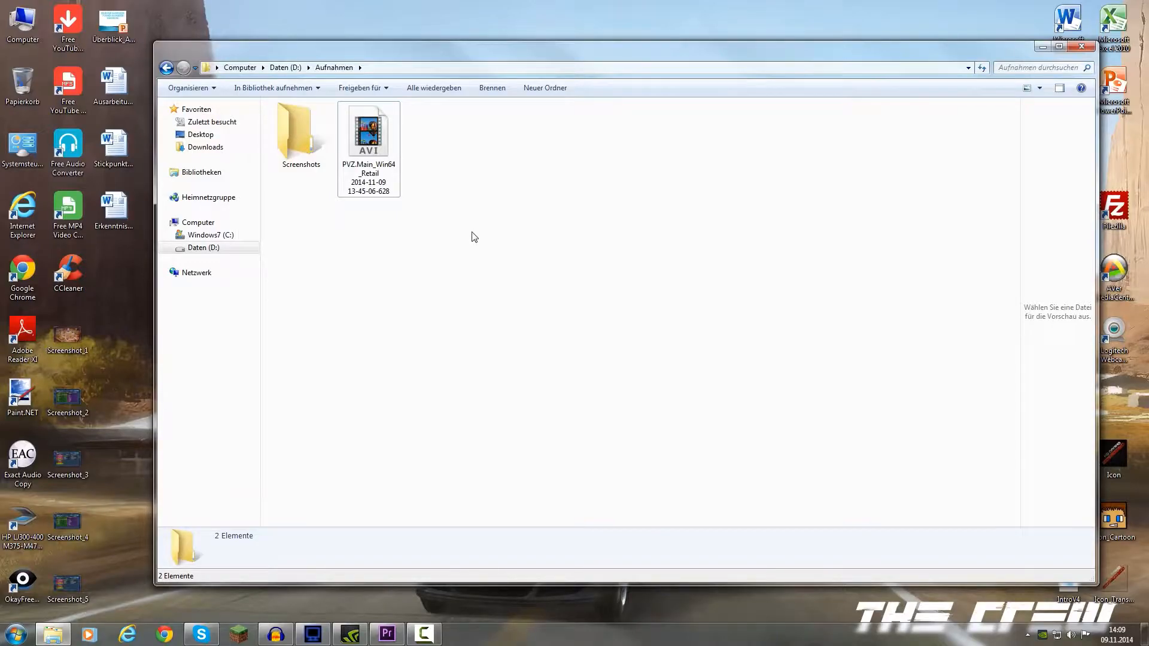
left_click(384, 150)
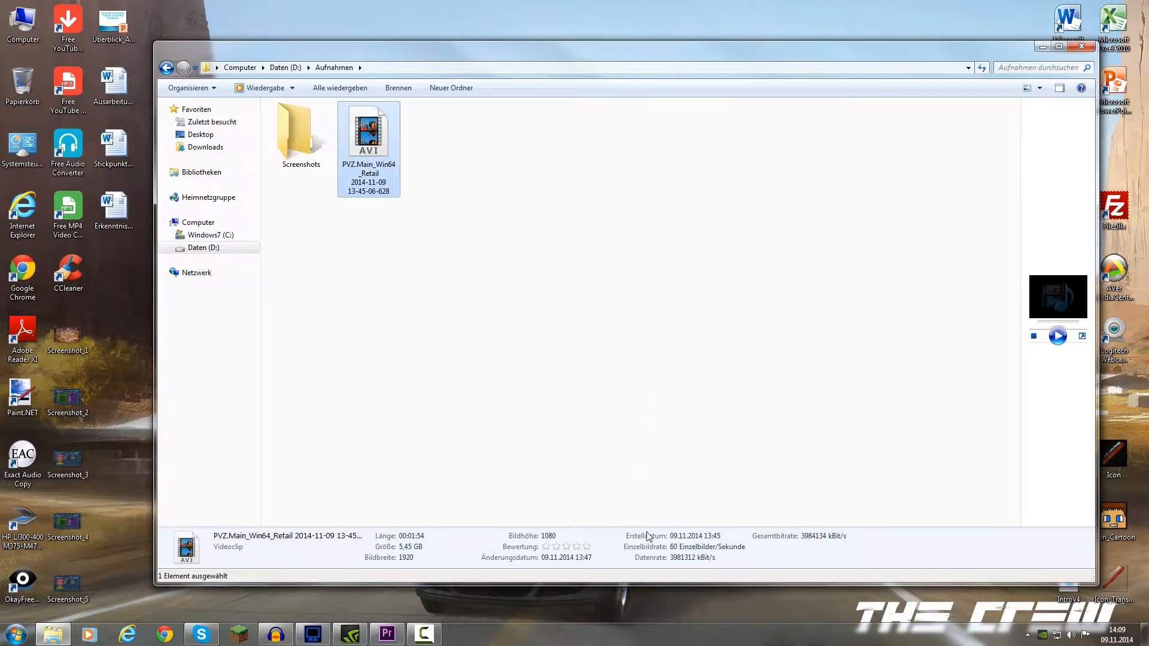
left_click(387, 294)
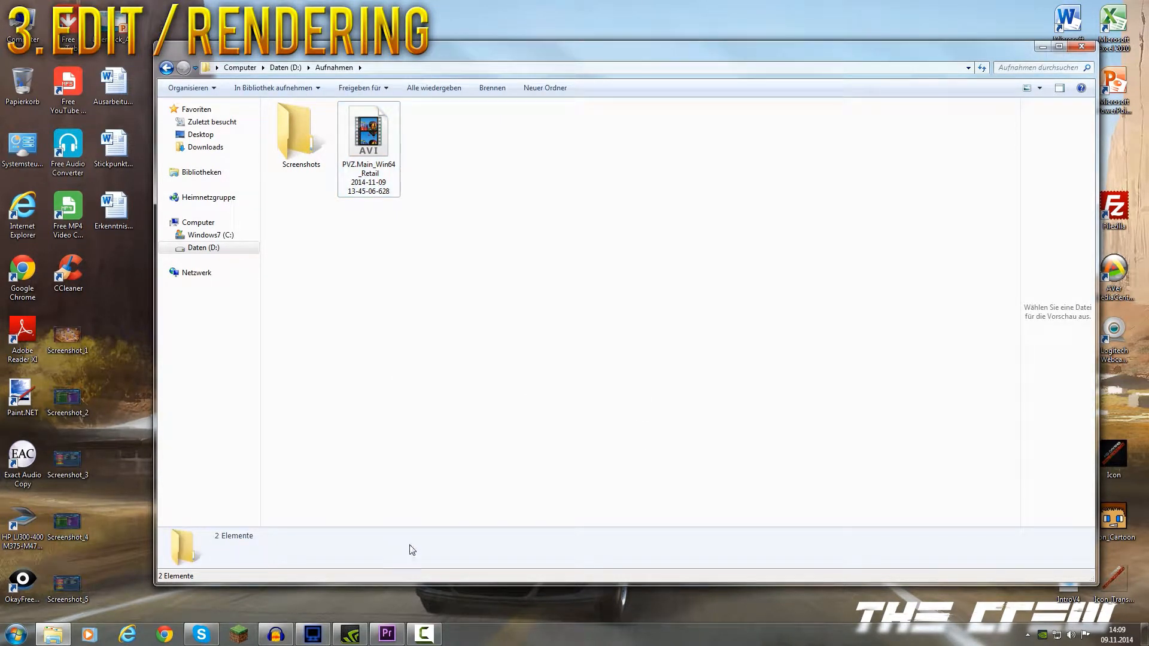
Switch to Premiere Pro and start creating a new sequence in the 720p project
left_click(388, 633)
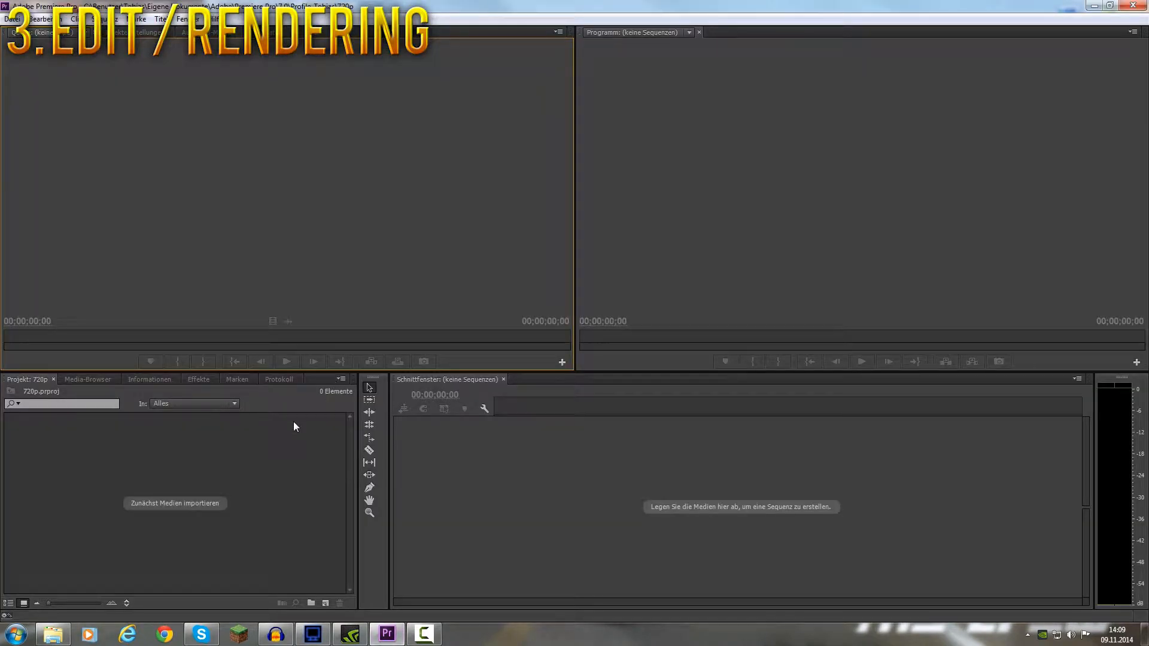
left_click(10, 18)
mouse_move(39, 36)
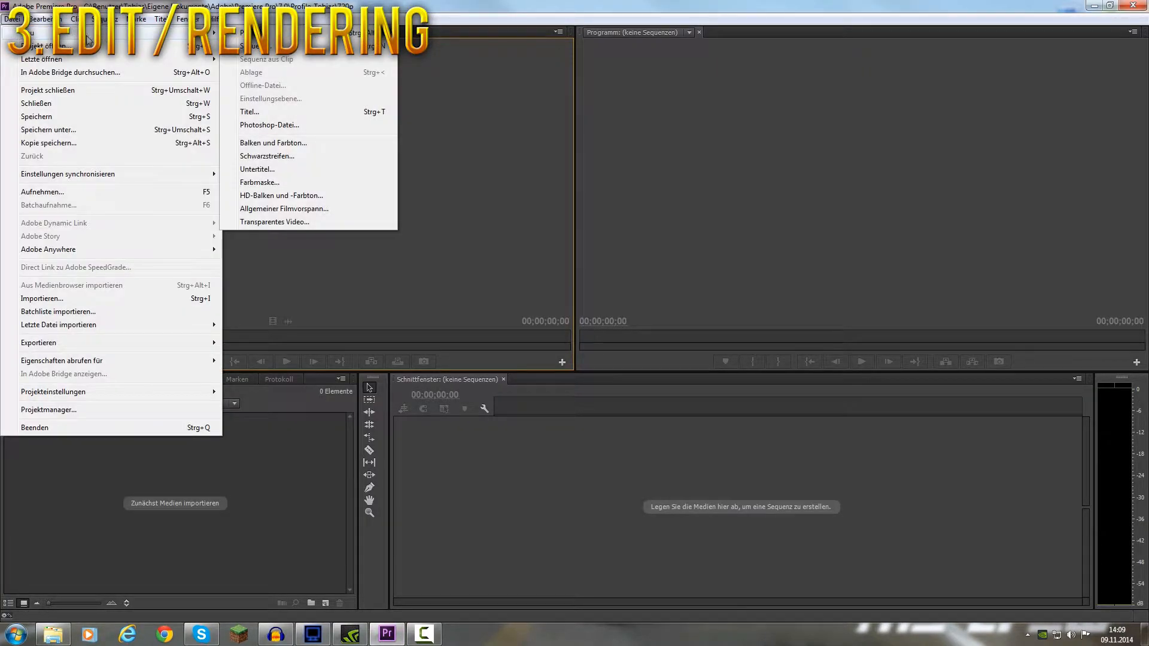
left_click(10, 21)
left_click(11, 20)
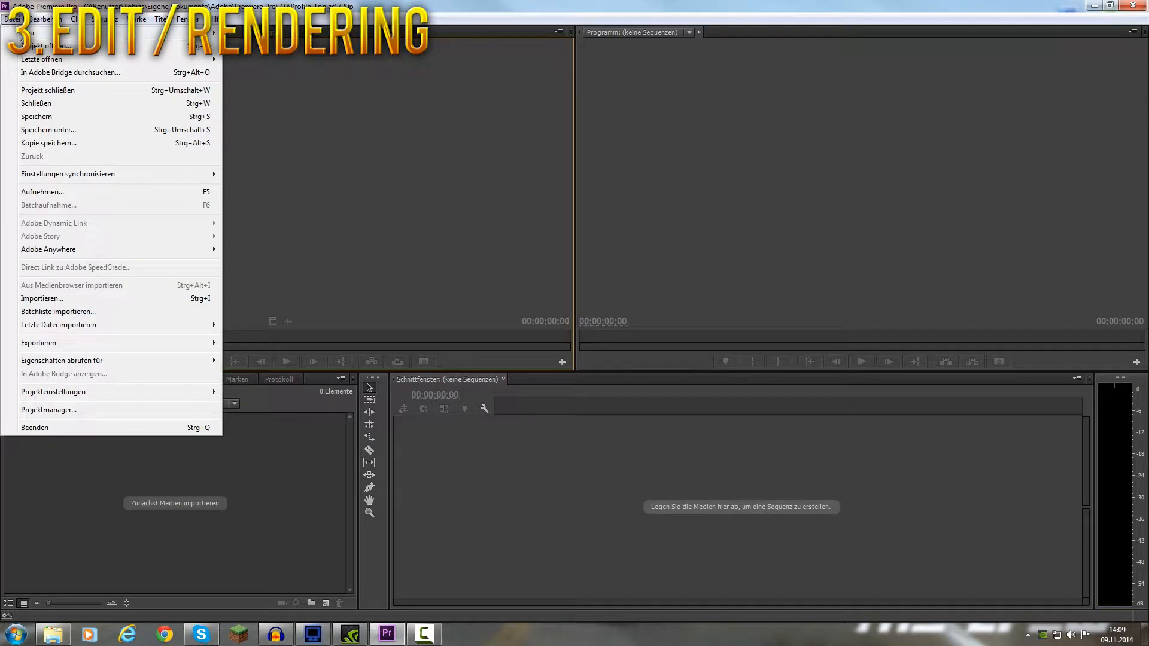
mouse_move(140, 36)
left_click(234, 46)
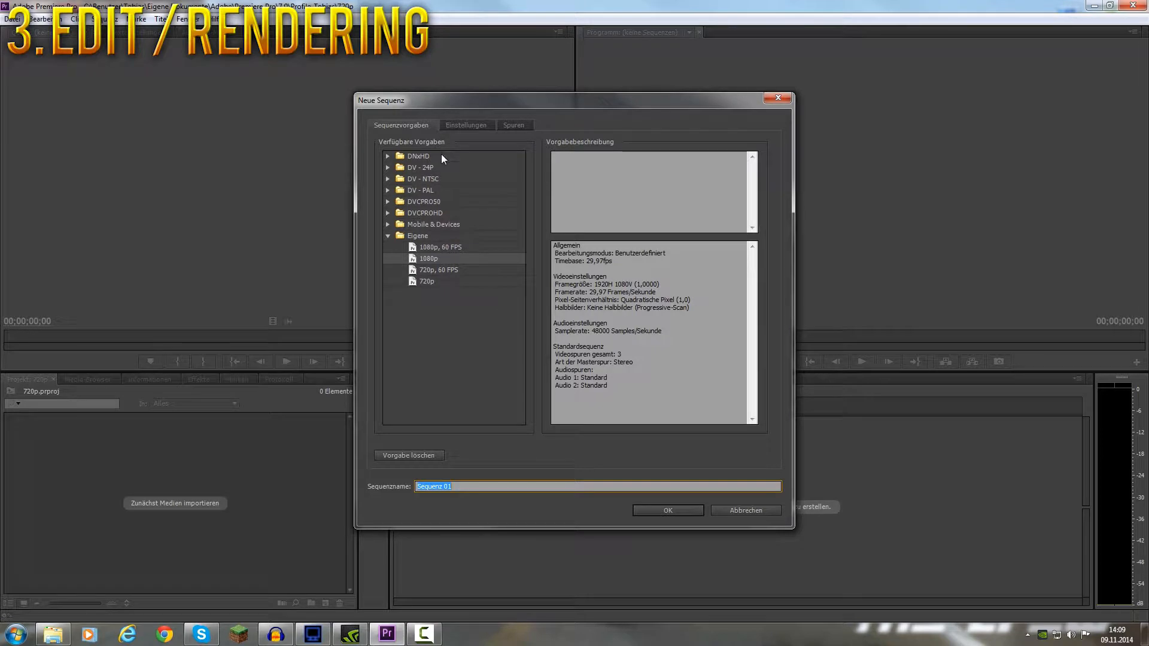
Set the new sequence's timebase to 60,00 Frames/Sekunde in its settings
left_click(476, 124)
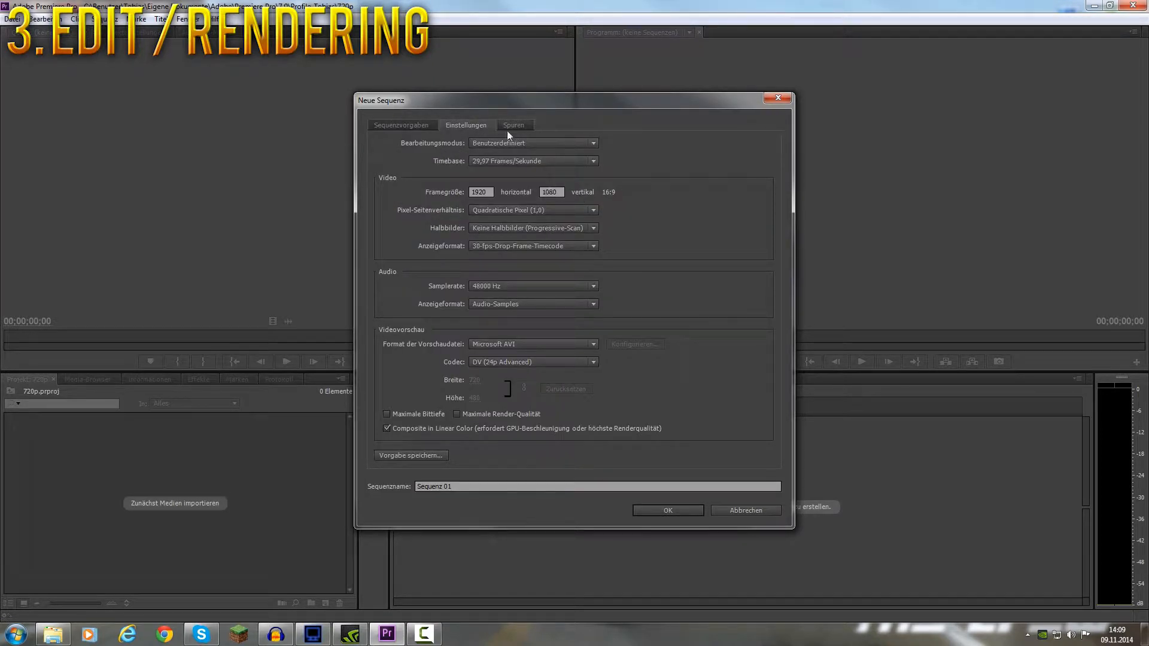
left_click(486, 162)
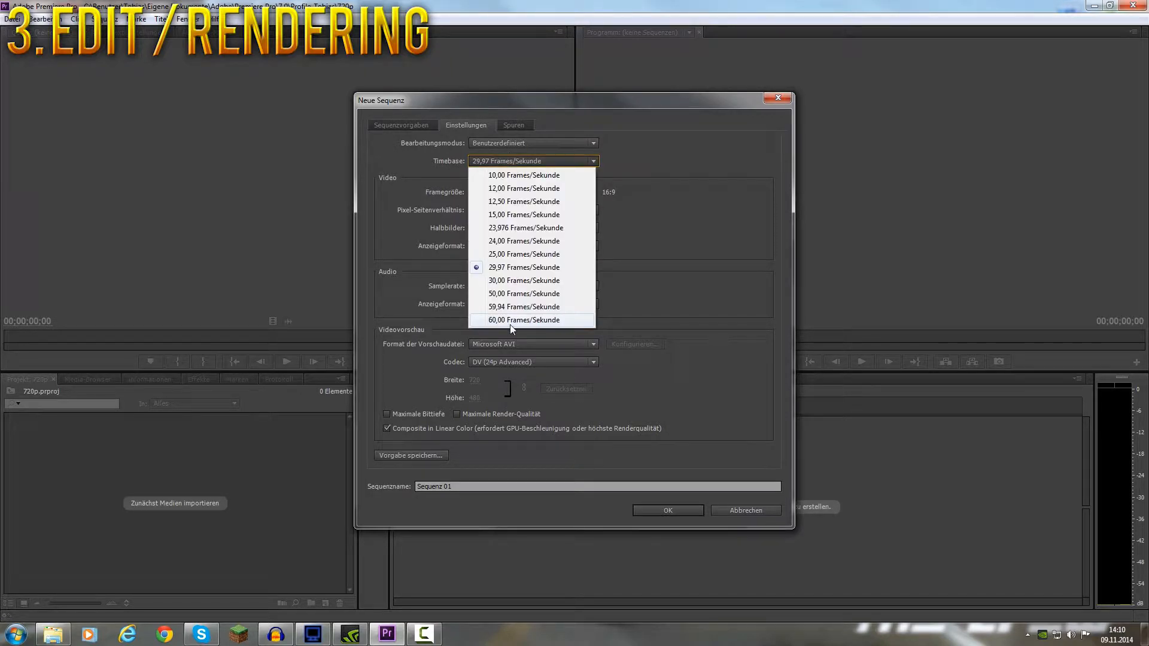
left_click(510, 321)
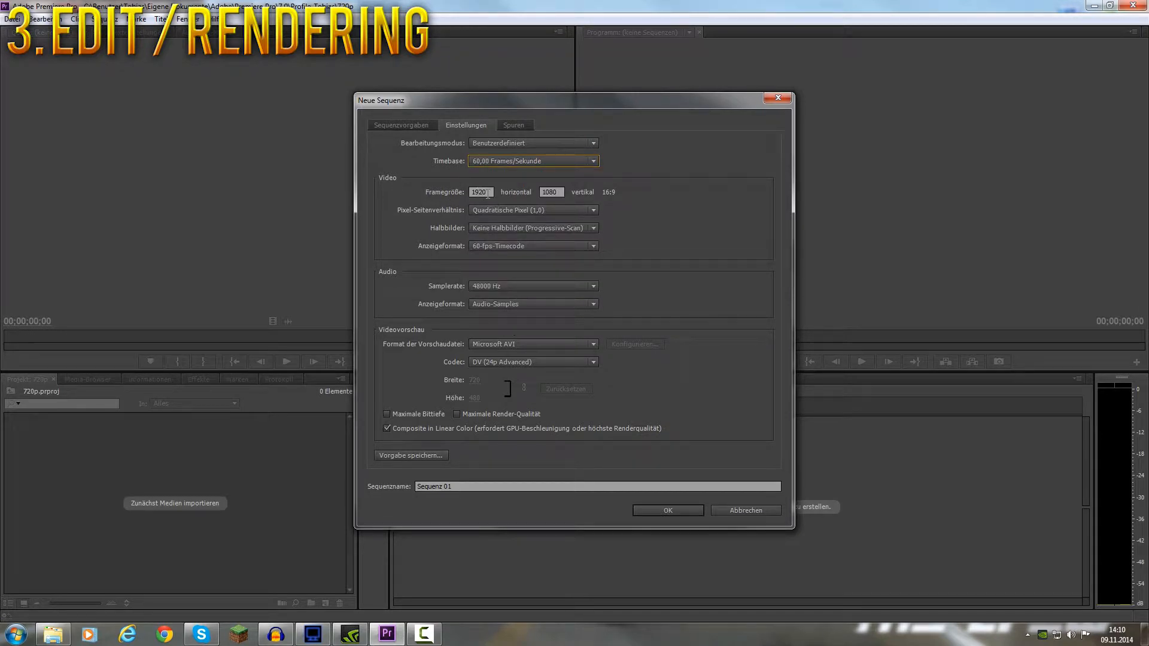
Review the new sequence's audio sample rate, audio display format and preview file format options without changing them
left_click(541, 284)
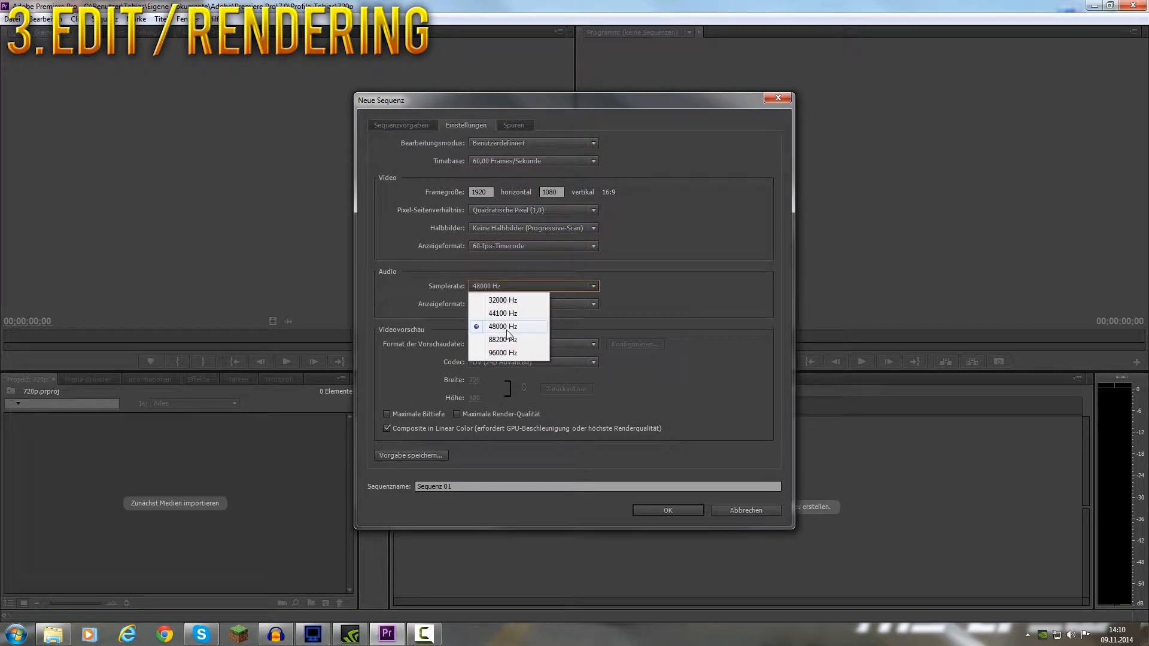
left_click(633, 287)
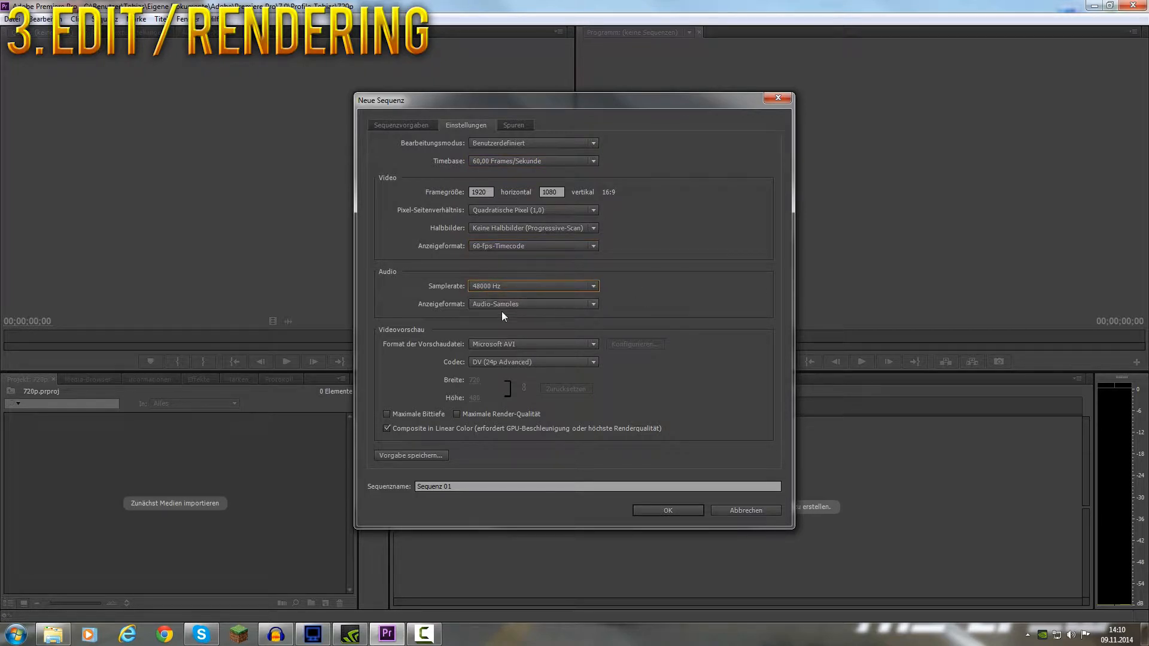
left_click(500, 307)
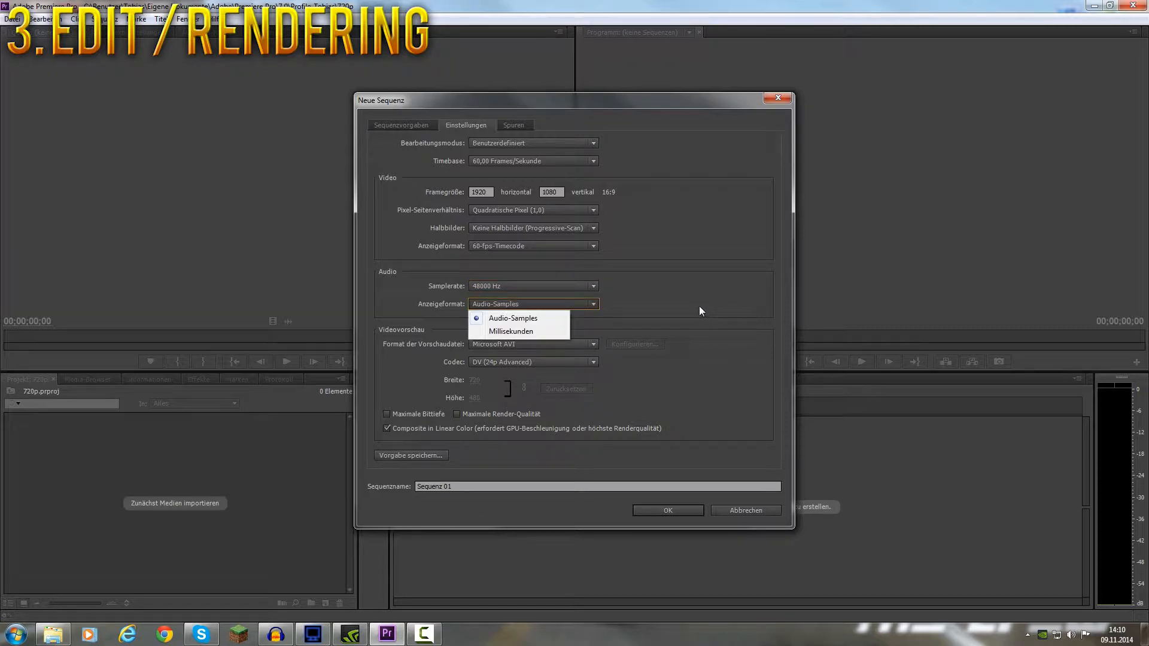
left_click(680, 309)
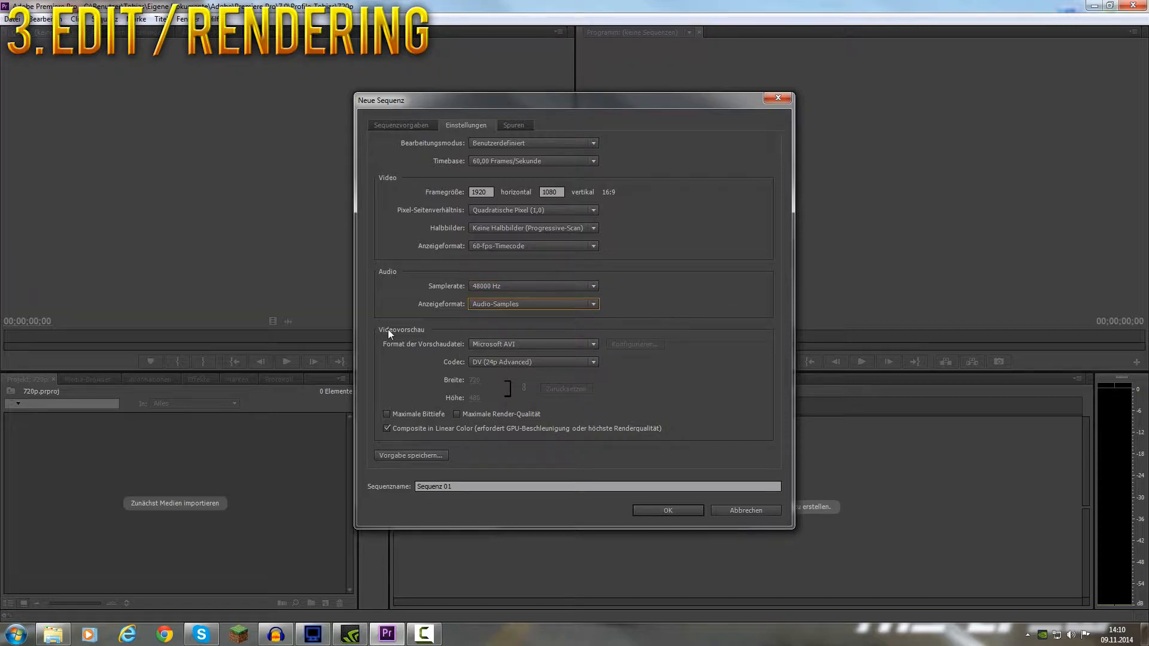
left_click(510, 346)
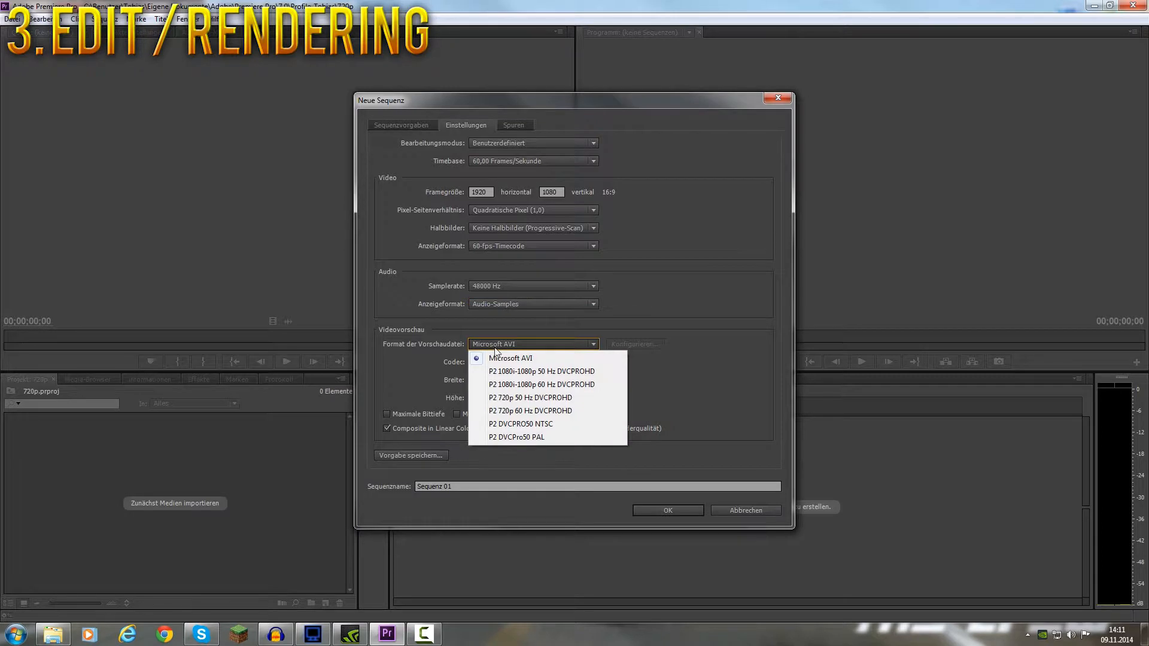
left_click(498, 349)
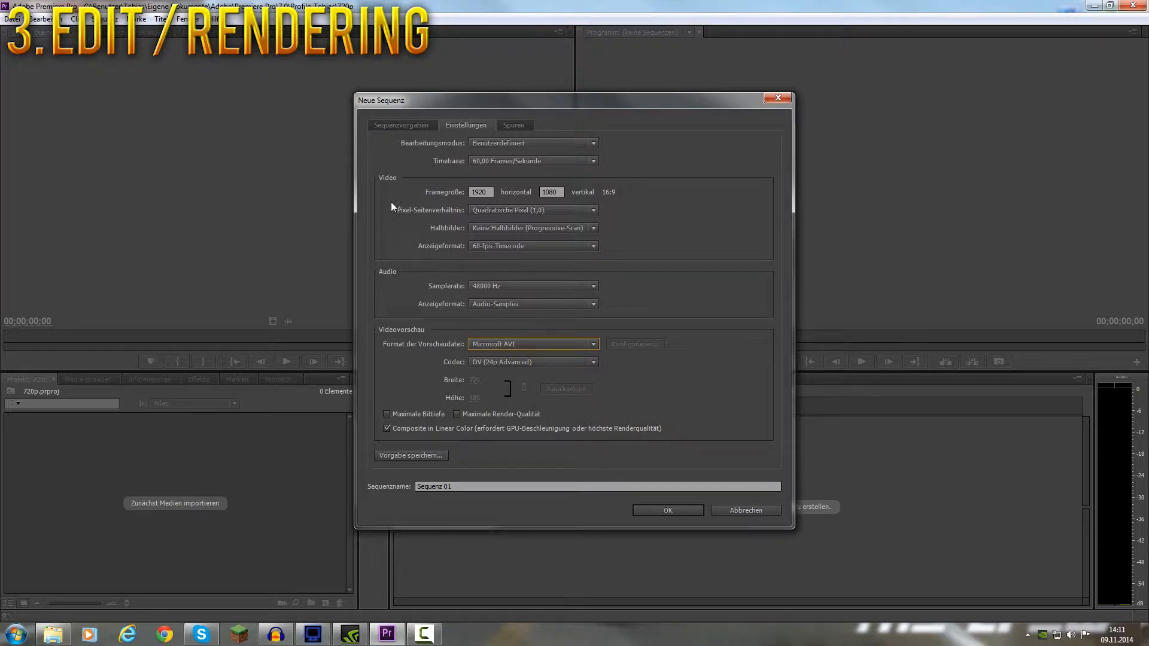
Review the new sequence's video track count, audio master options and the track type options for Audio 1
left_click(514, 123)
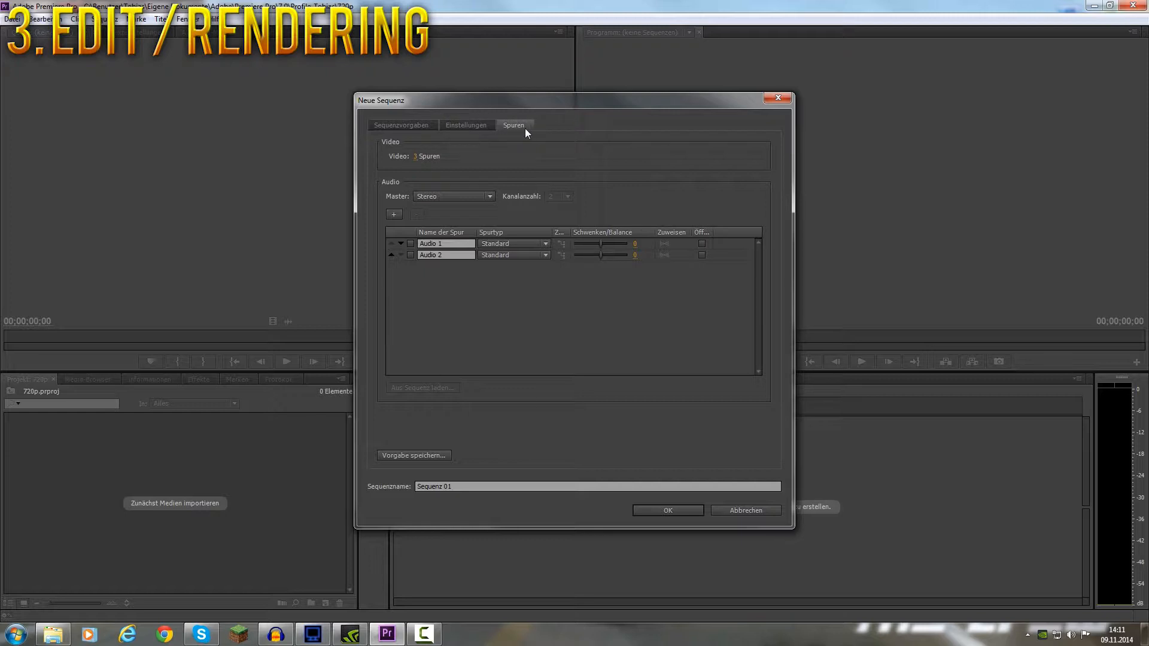
left_click(413, 157)
left_click(461, 198)
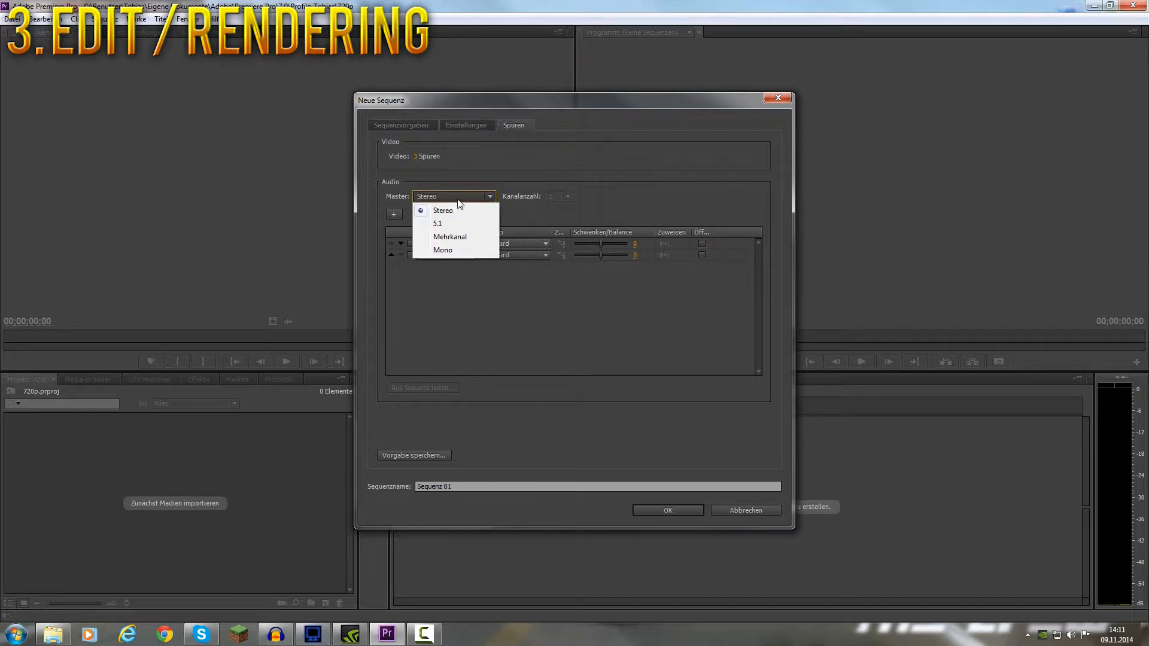
left_click(452, 199)
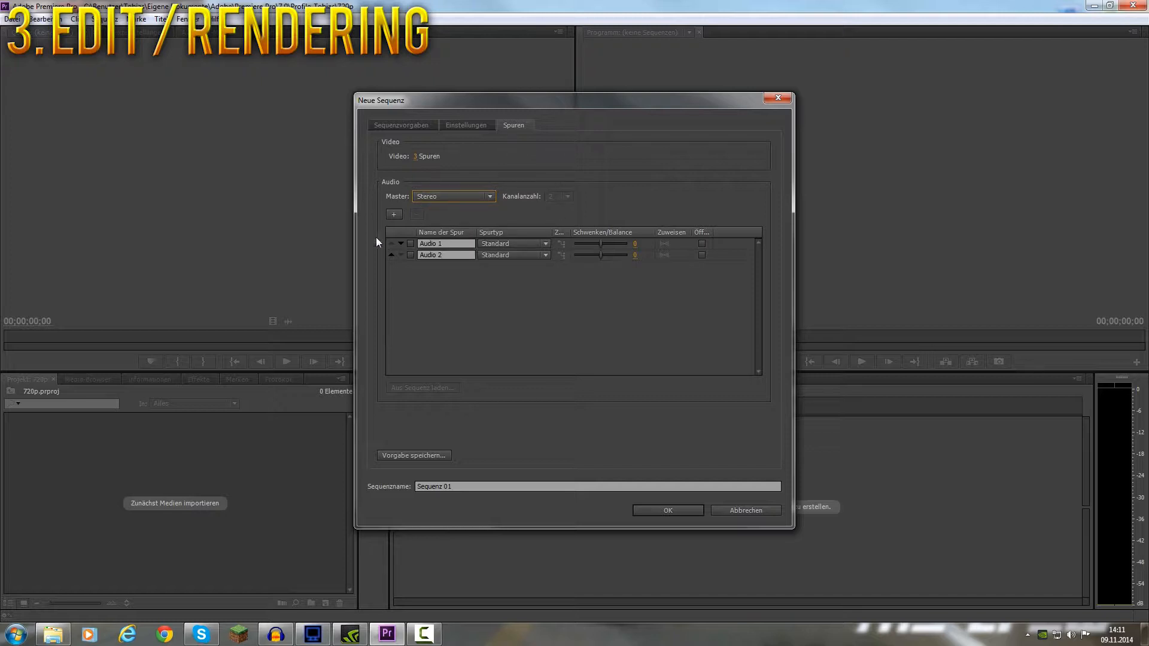
left_click(545, 244)
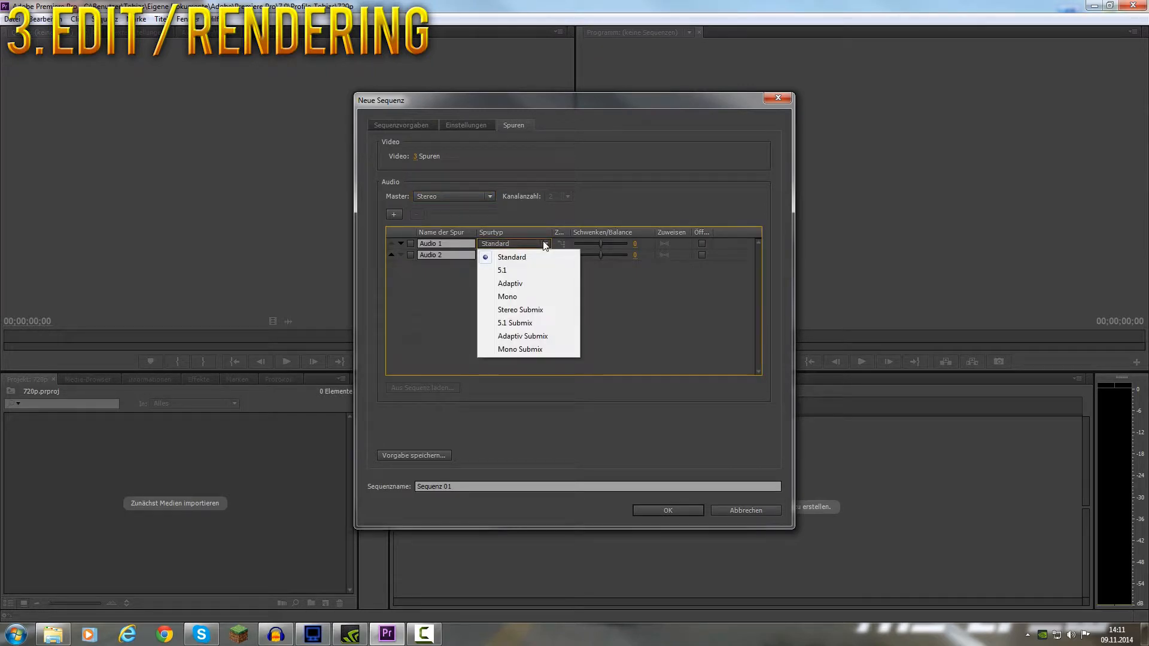
left_click(397, 456)
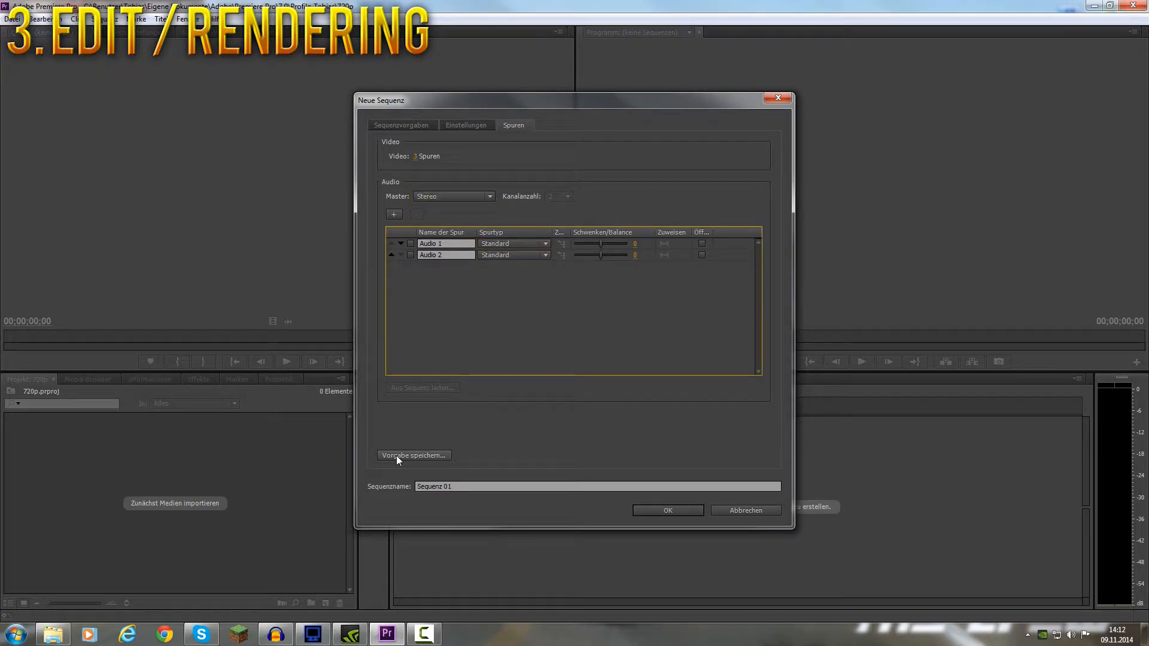
left_click(397, 456)
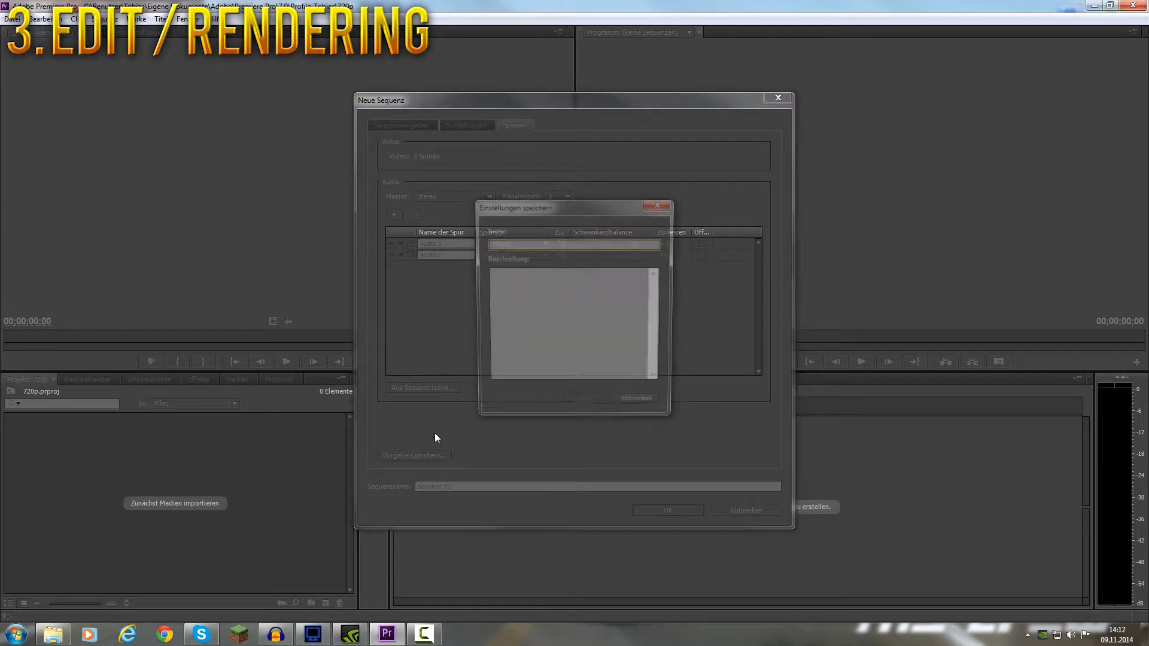
left_click(535, 310)
left_click(639, 406)
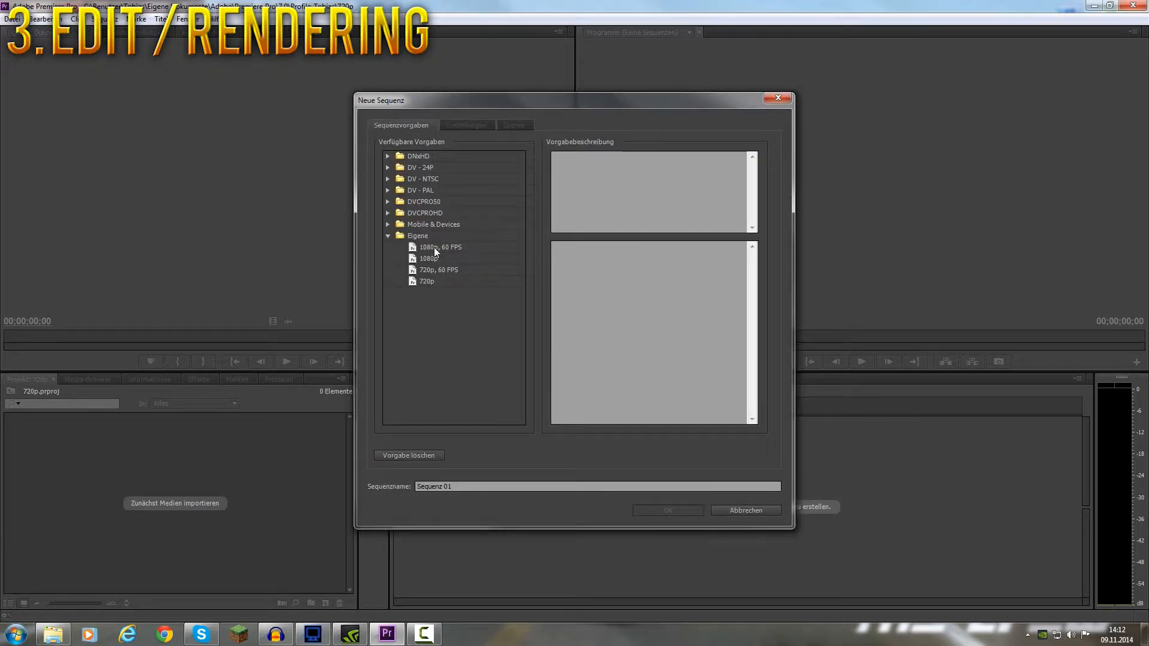
Create Sequenz 01 from the custom 1080p, 60 FPS preset and place the PVZ.Main_Win64_Retail recording at the start of track V1
left_click(434, 247)
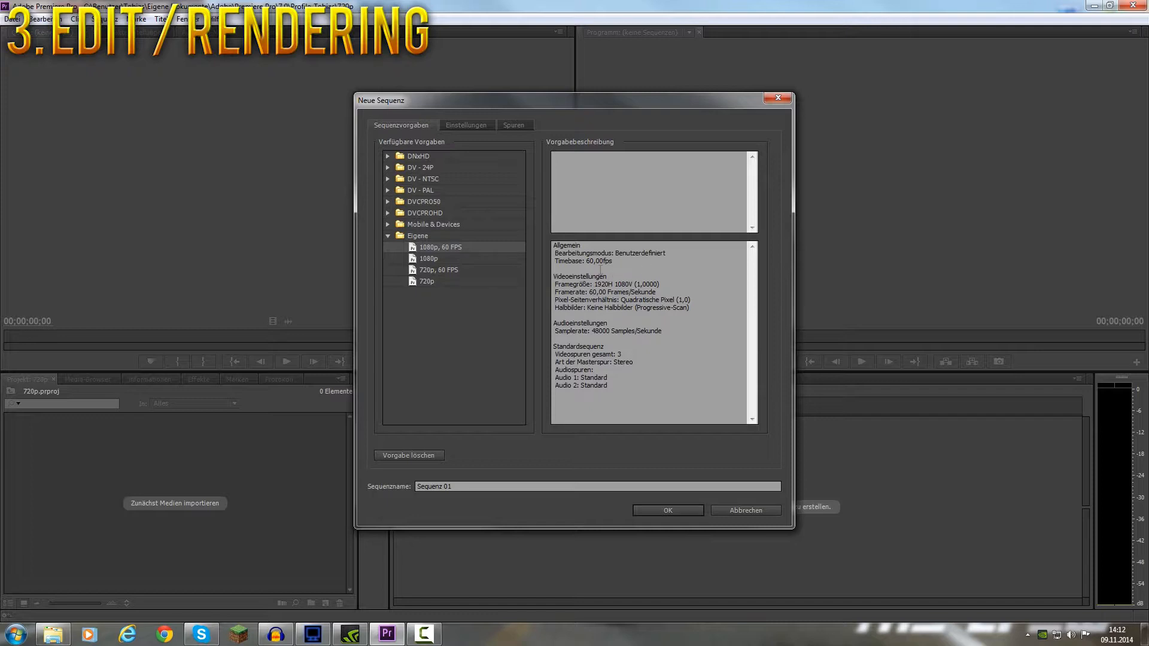
key("Return")
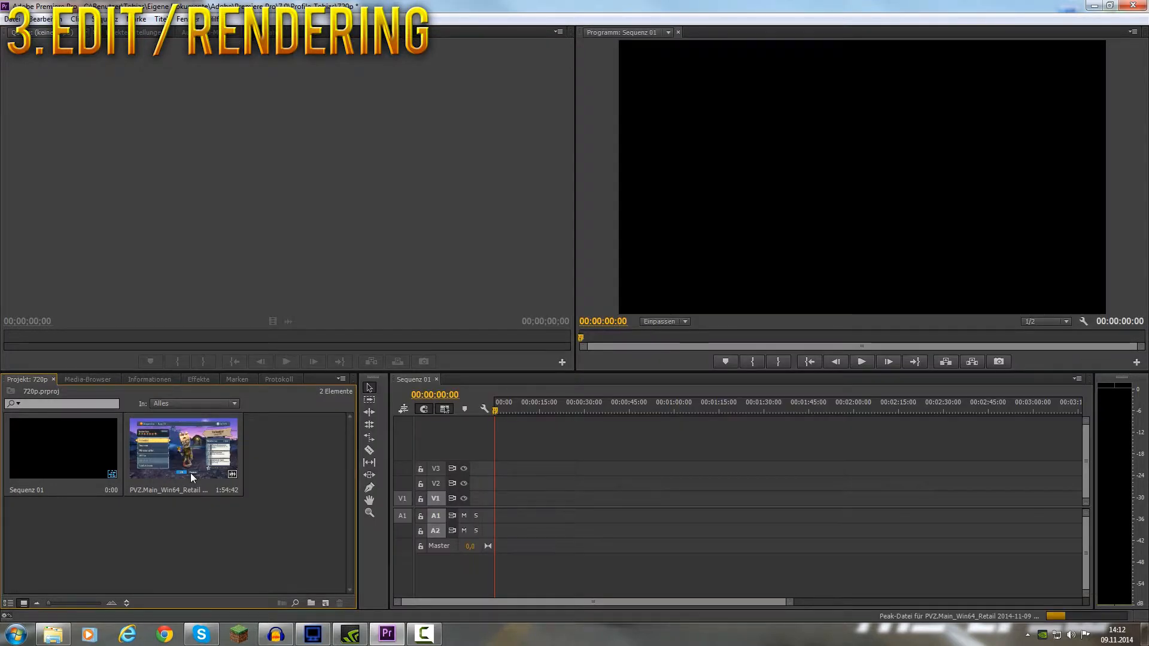
left_click_drag(190, 473, 497, 508)
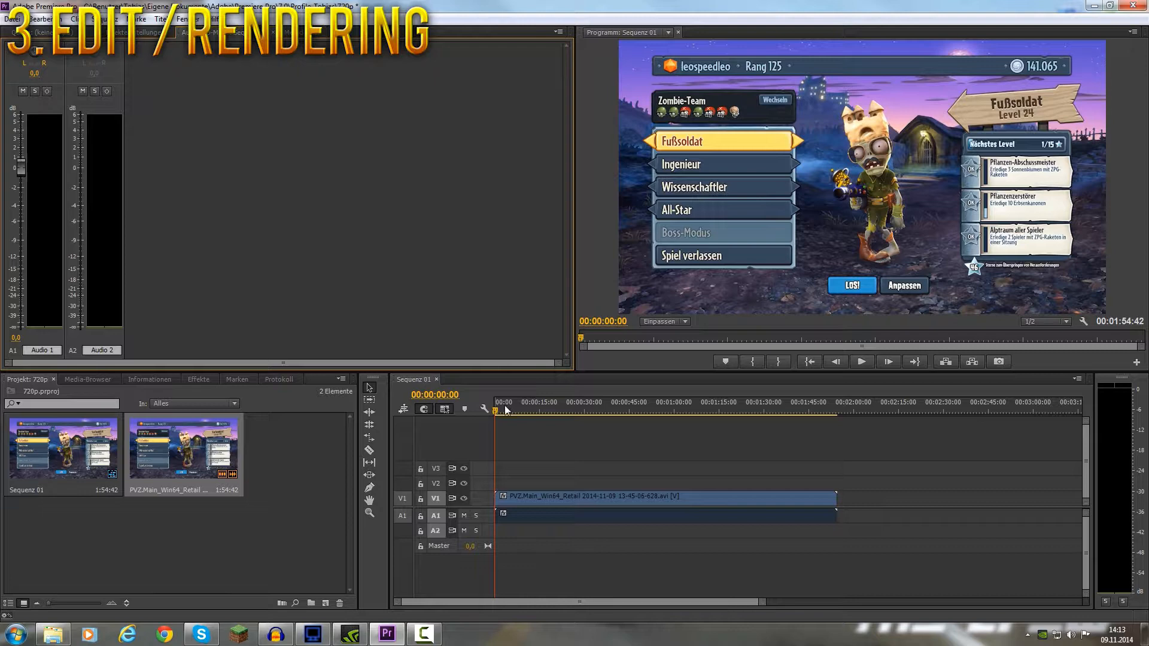
Scrub through the gameplay clip in the timeline to preview it, and return the playhead to the start
left_click_drag(506, 410, 517, 409)
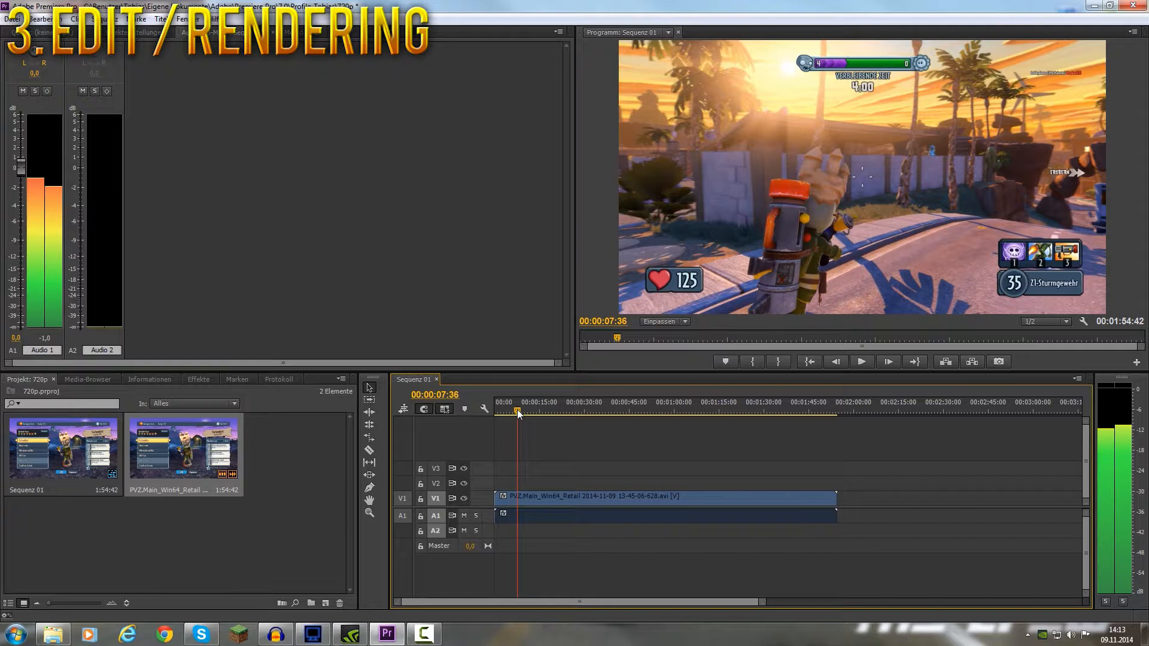
left_click_drag(519, 412, 556, 412)
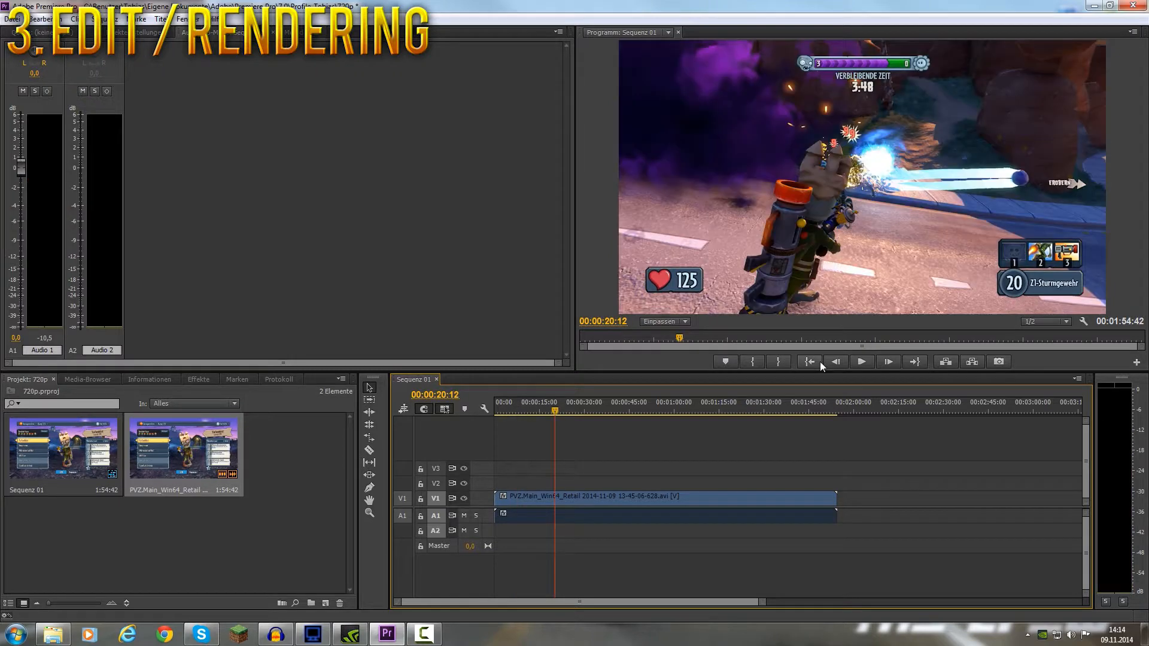
left_click(809, 360)
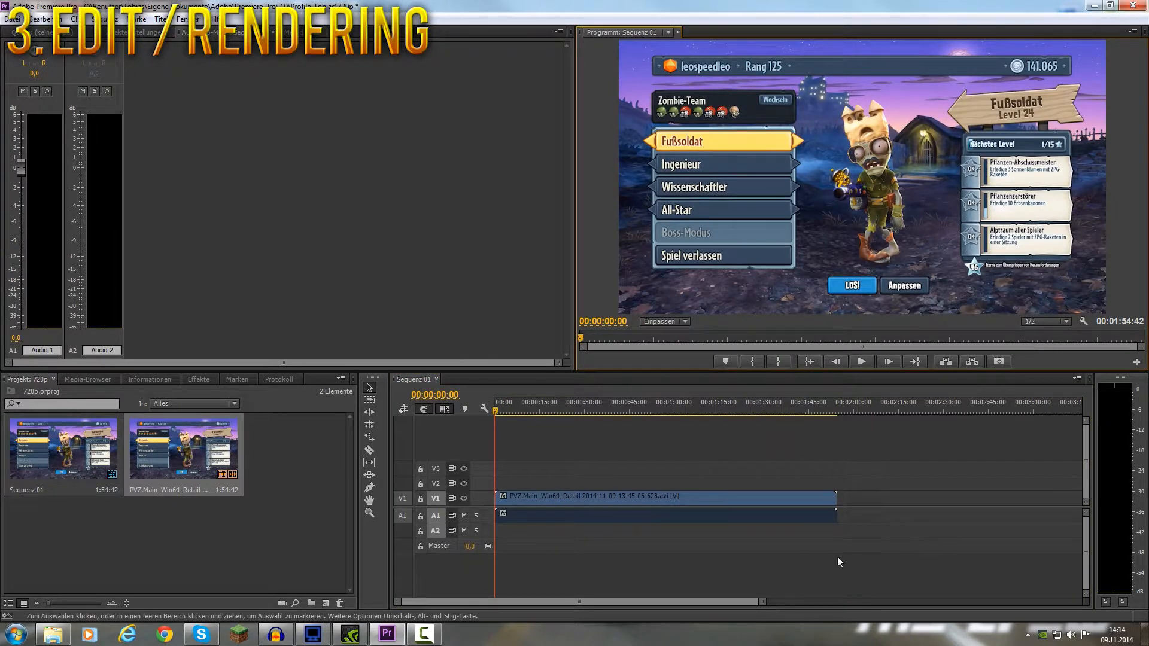
Open the media export settings for Sequenz 01
left_click(650, 565)
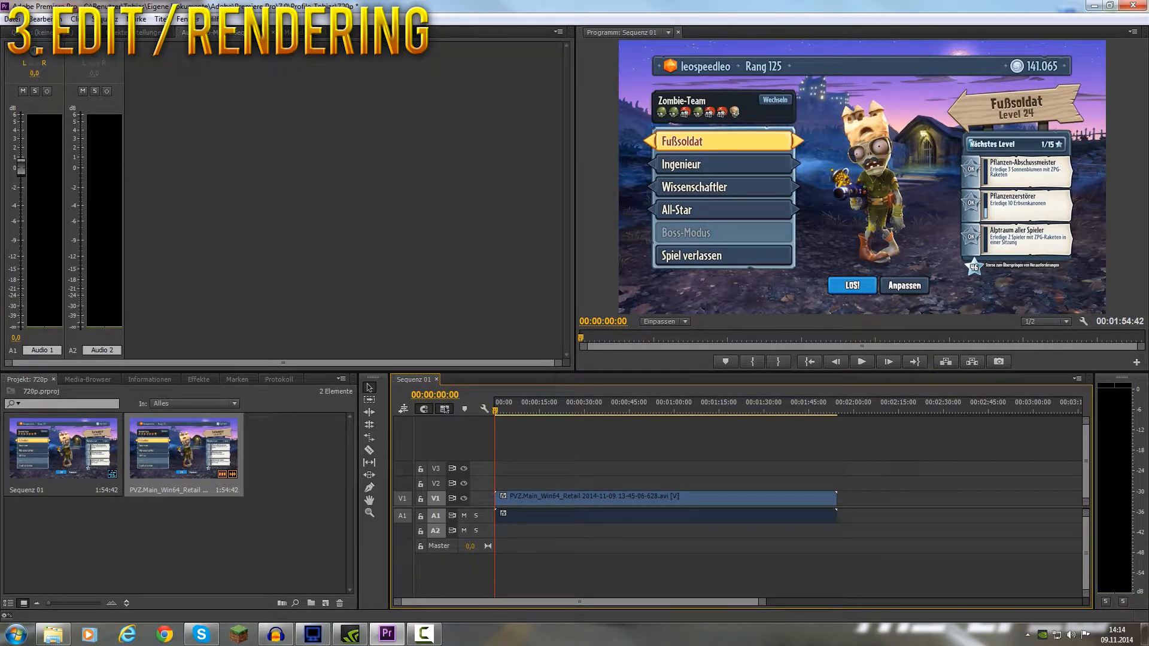
left_click(12, 18)
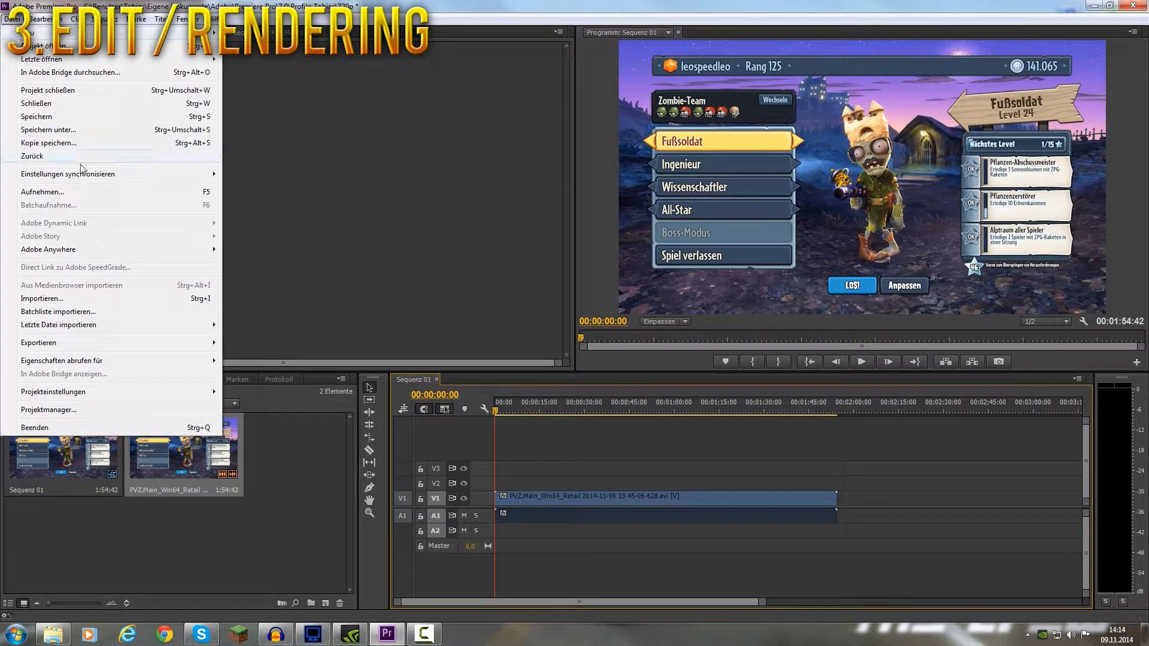
mouse_move(71, 347)
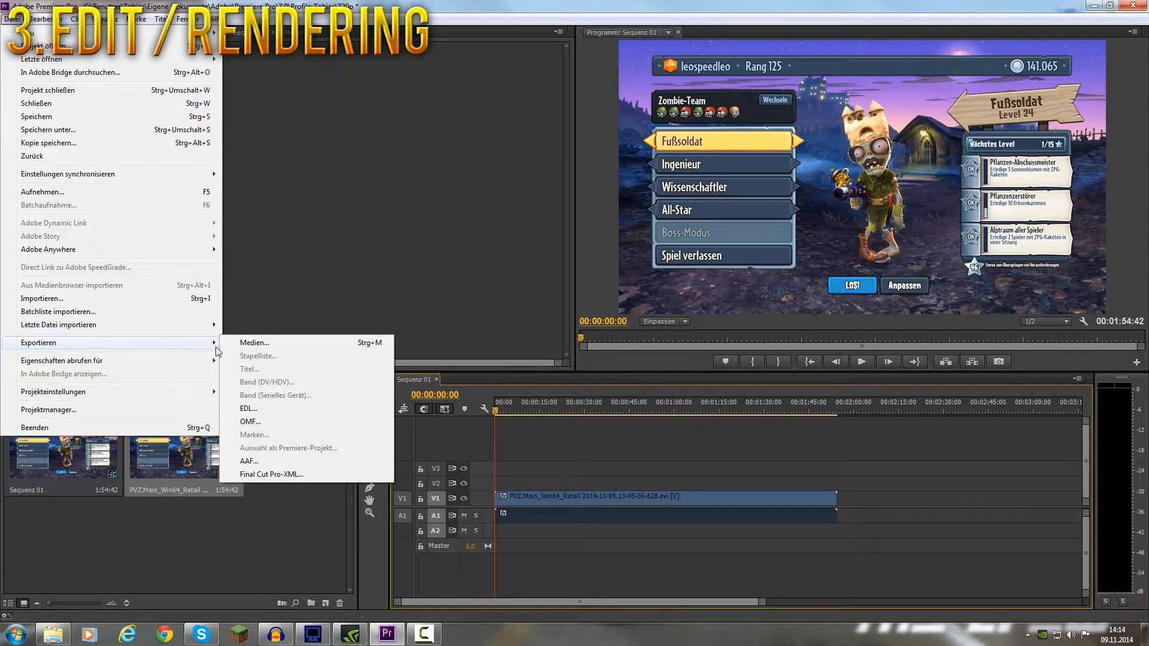
left_click(250, 345)
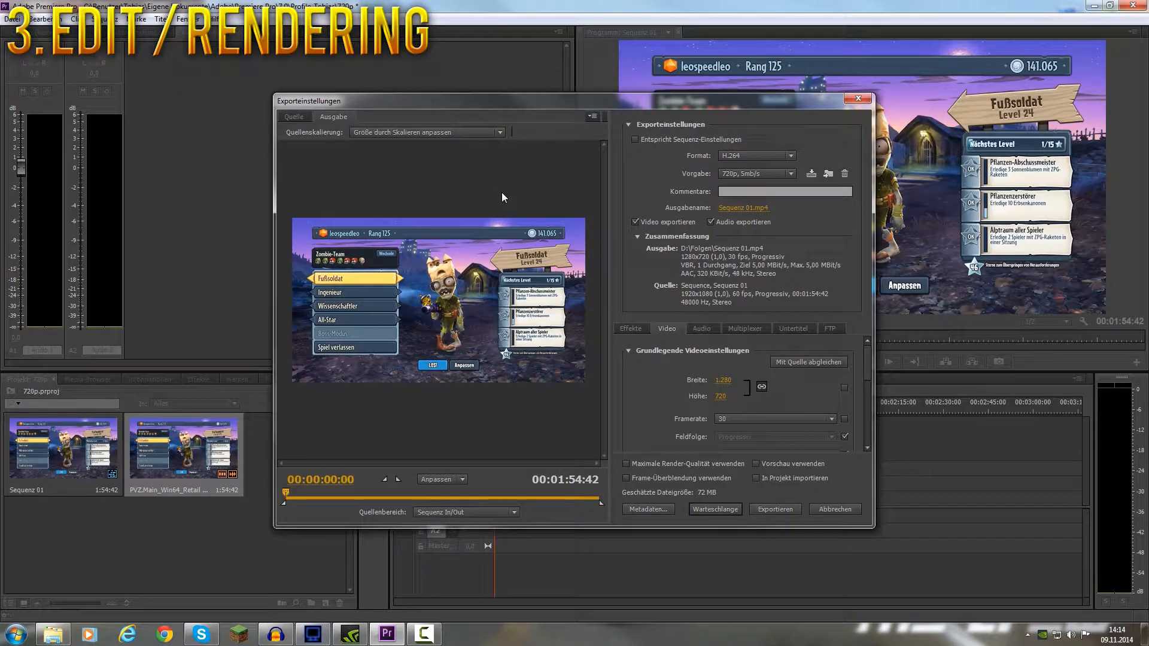
Keep H.264 as the export format and choose the HD 1080p 25 preset
left_click(739, 157)
left_click(665, 169)
left_click(756, 173)
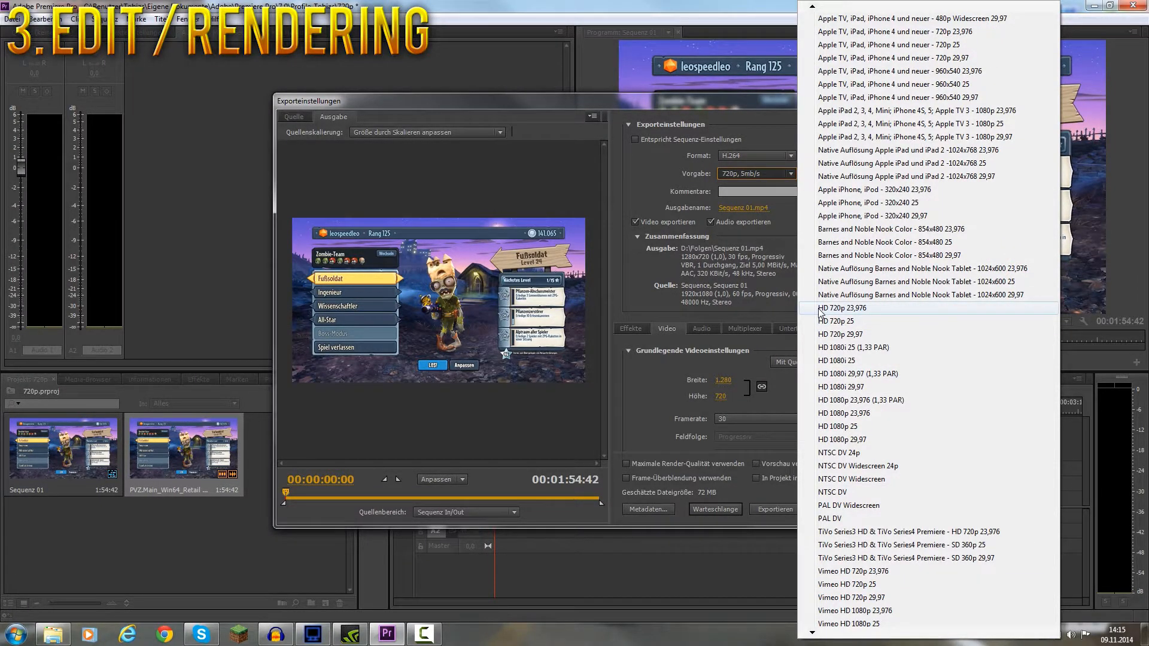
left_click(837, 426)
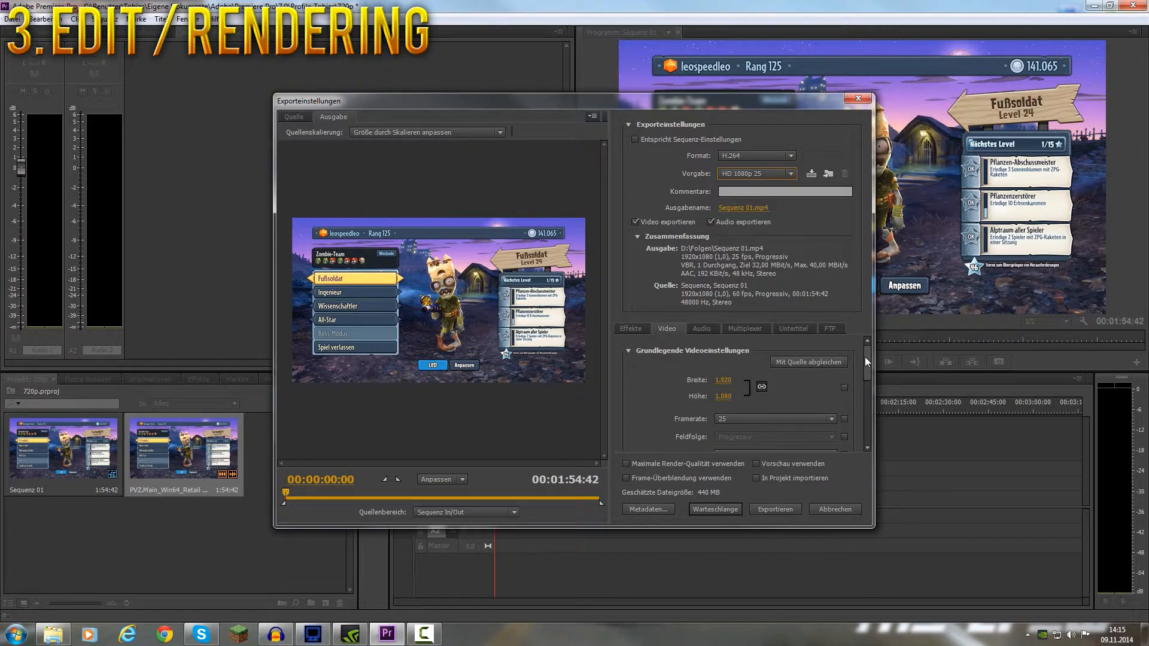
Set the export video's frame rate to 60
mouse_move(866, 356)
left_mouse_down()
mouse_move(870, 382)
mouse_move(867, 356)
left_mouse_up()
left_click(750, 420)
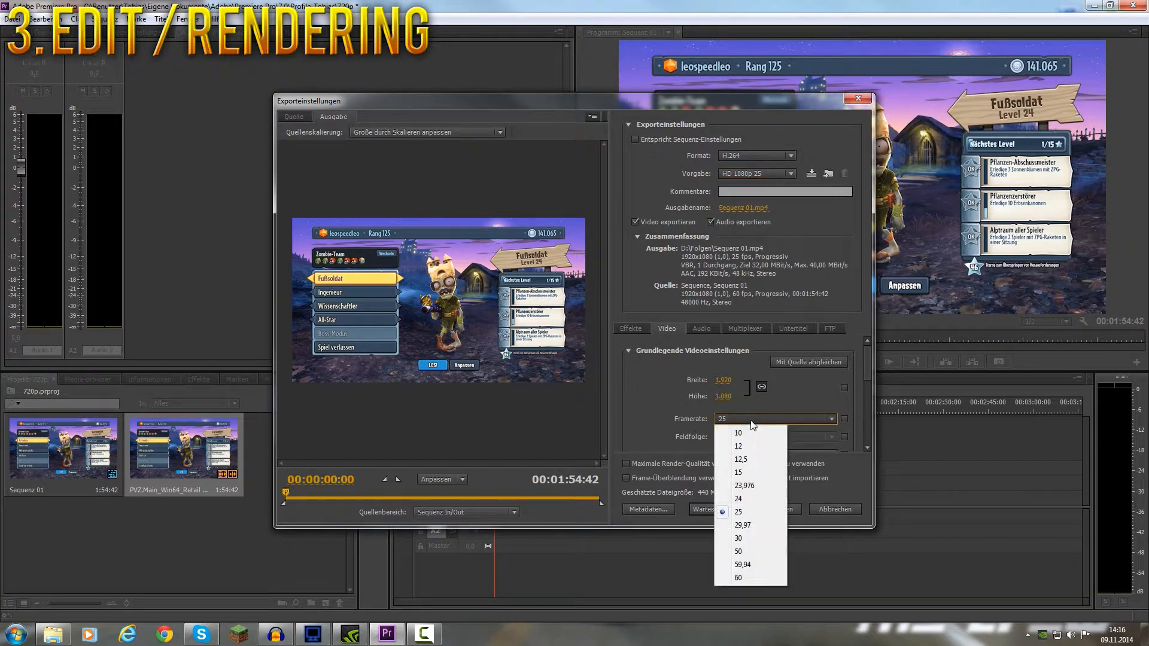
left_click(740, 578)
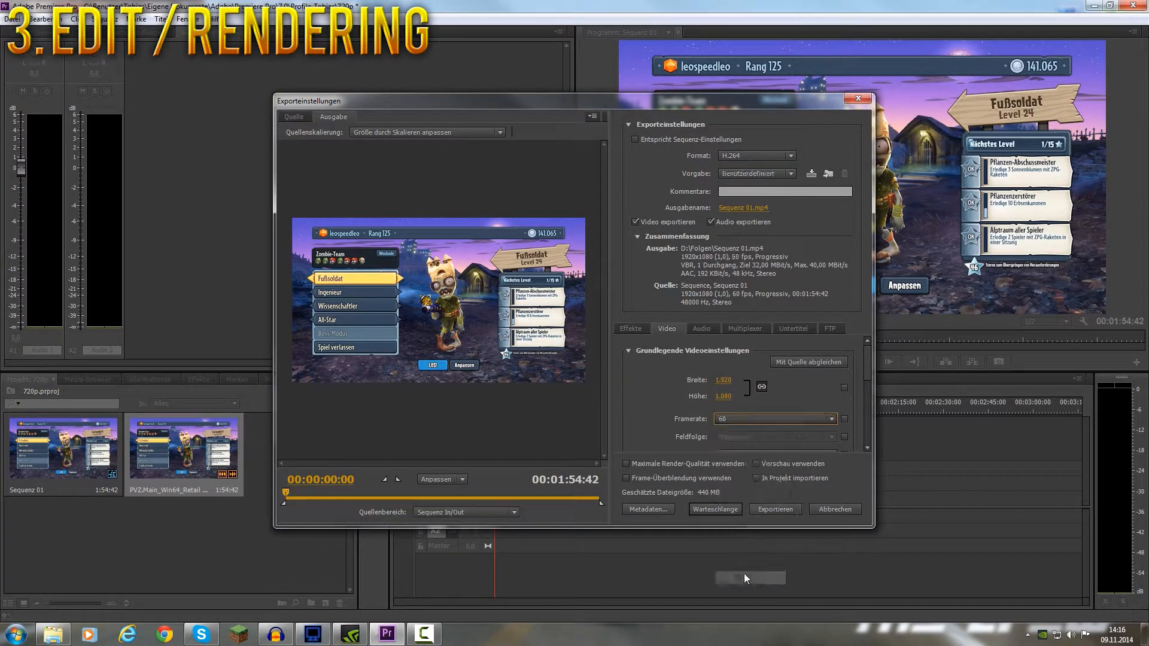
Keep the bitrate encoding at VBR, 1 Durchgang and set the target bitrate to 6 MBit/s
left_click_drag(870, 365, 871, 397)
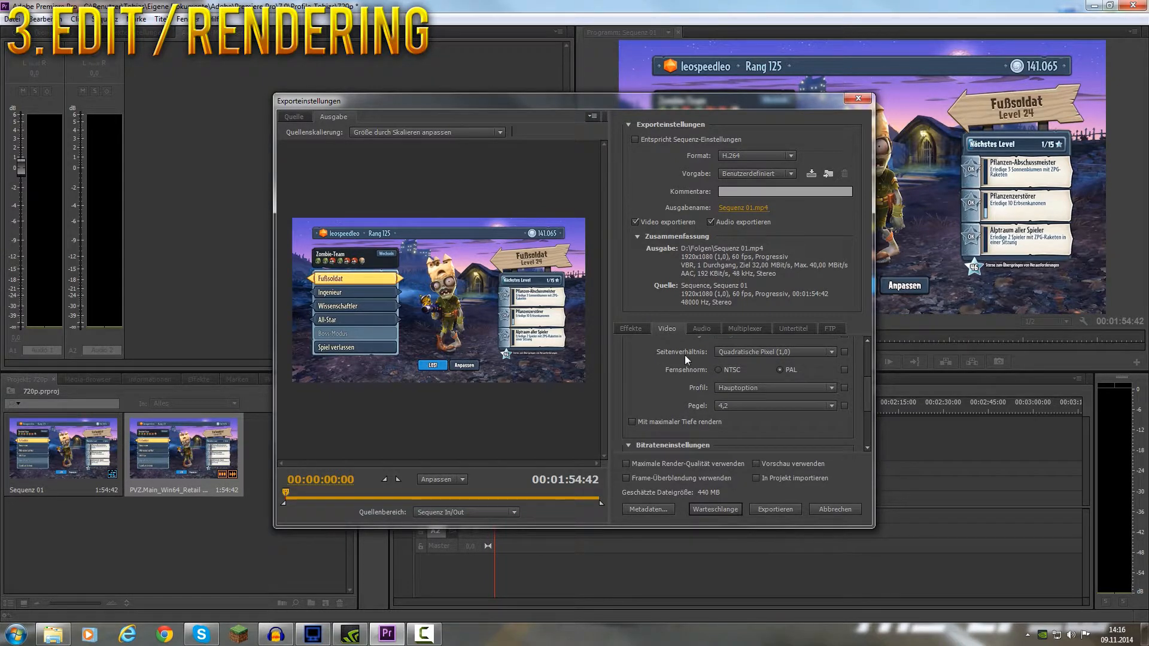
scroll(744, 353, "down", 3)
left_click(754, 375)
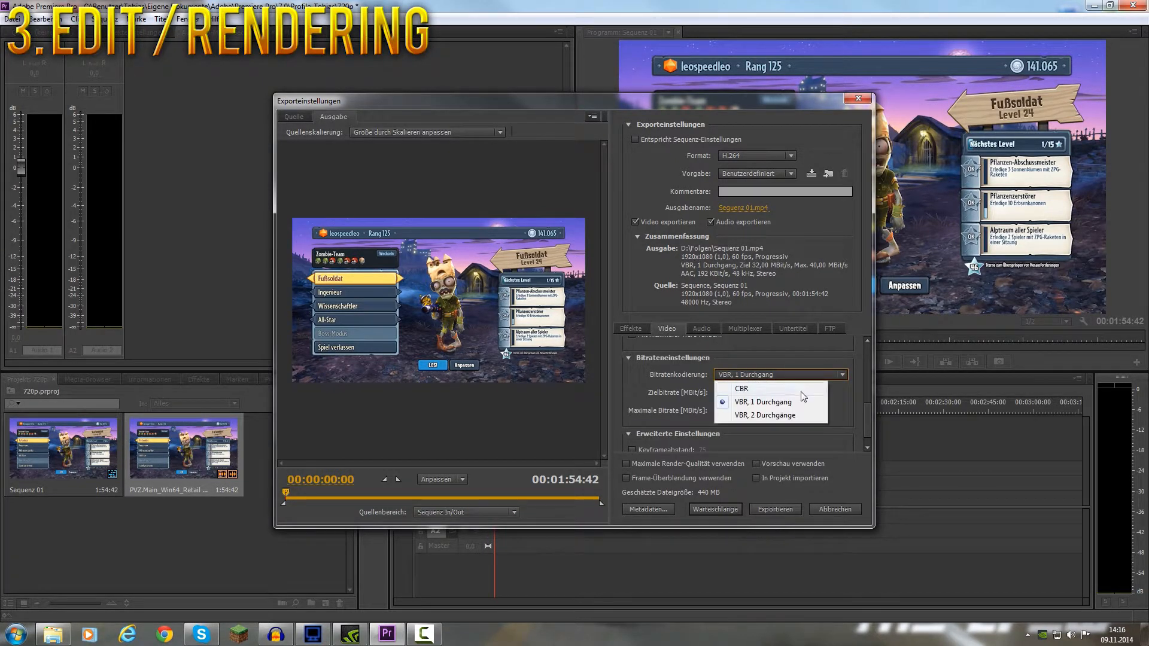
left_click(779, 403)
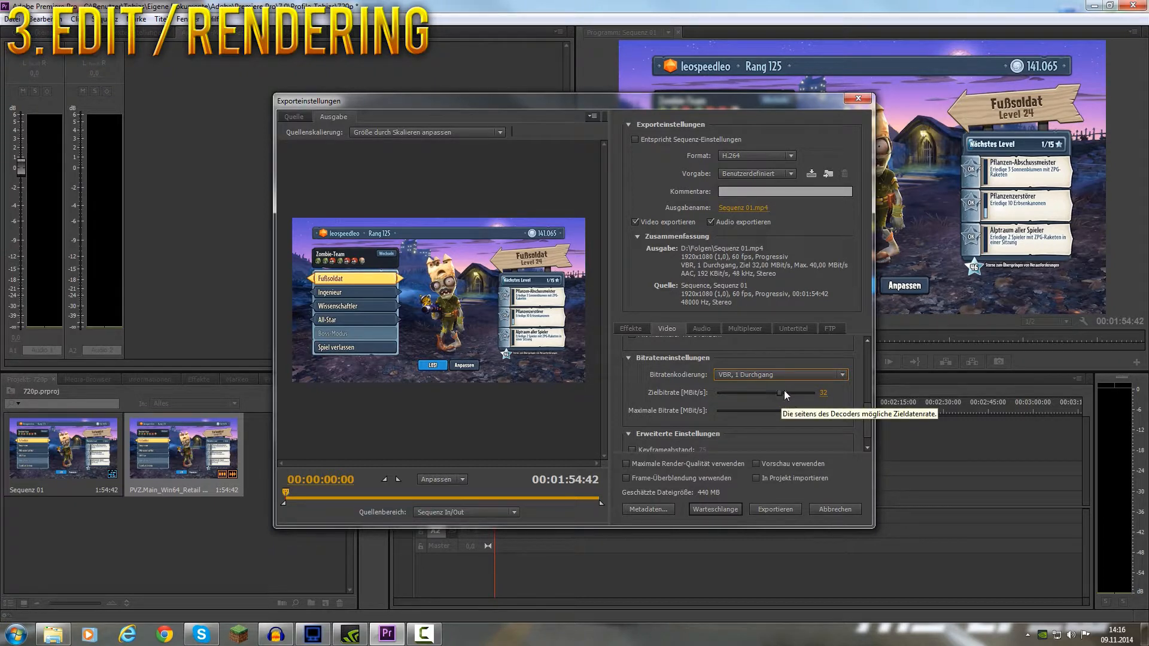
left_click(823, 393)
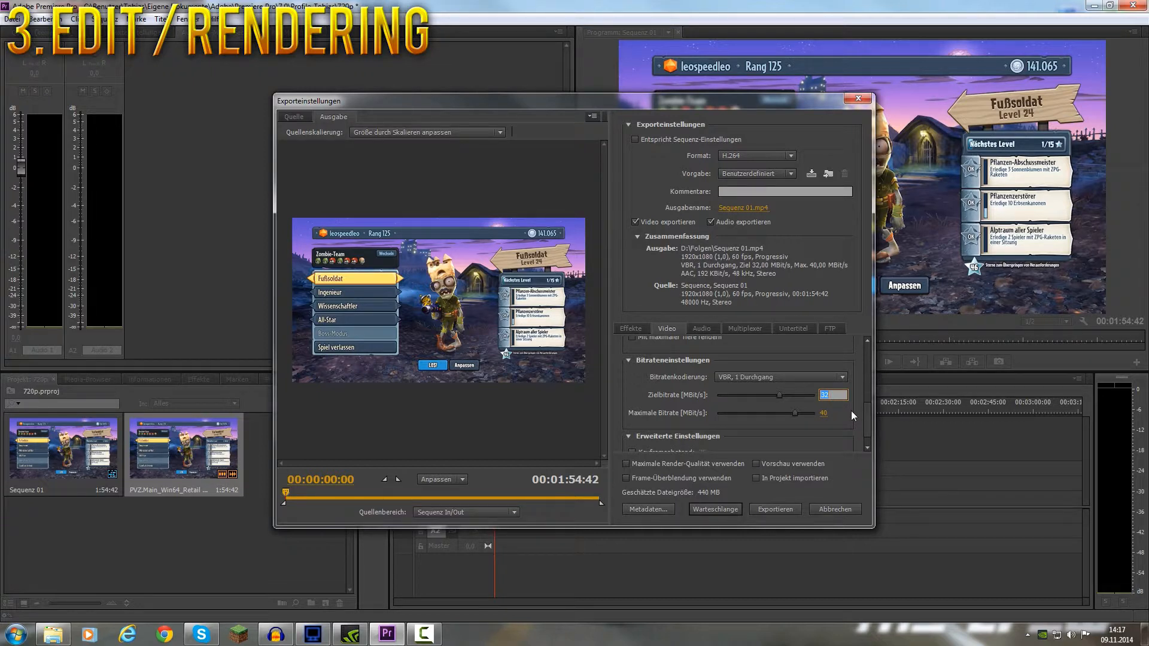
type("6")
key("Return")
Enable the keyframe distance in the advanced video settings and set it to 72
scroll(851, 410, "down", 1)
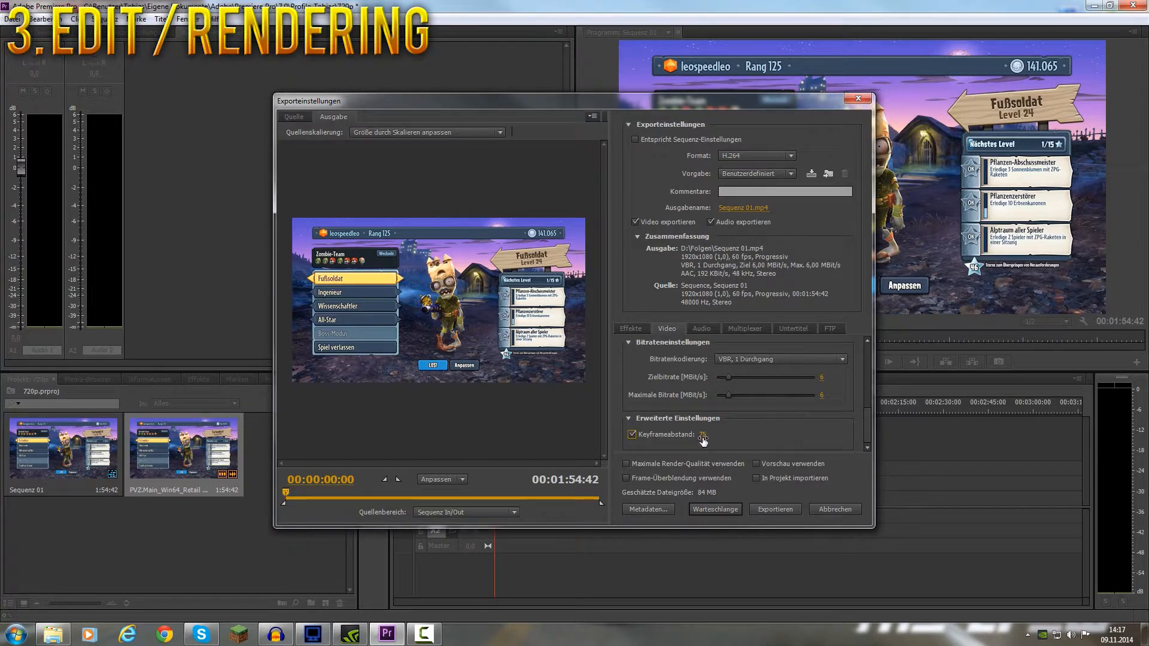
left_click(703, 436)
type("72")
key("Return")
Save the export settings as a preset under the suggested name Kopie von HD 1080p 25
scroll(864, 422, "up", 5)
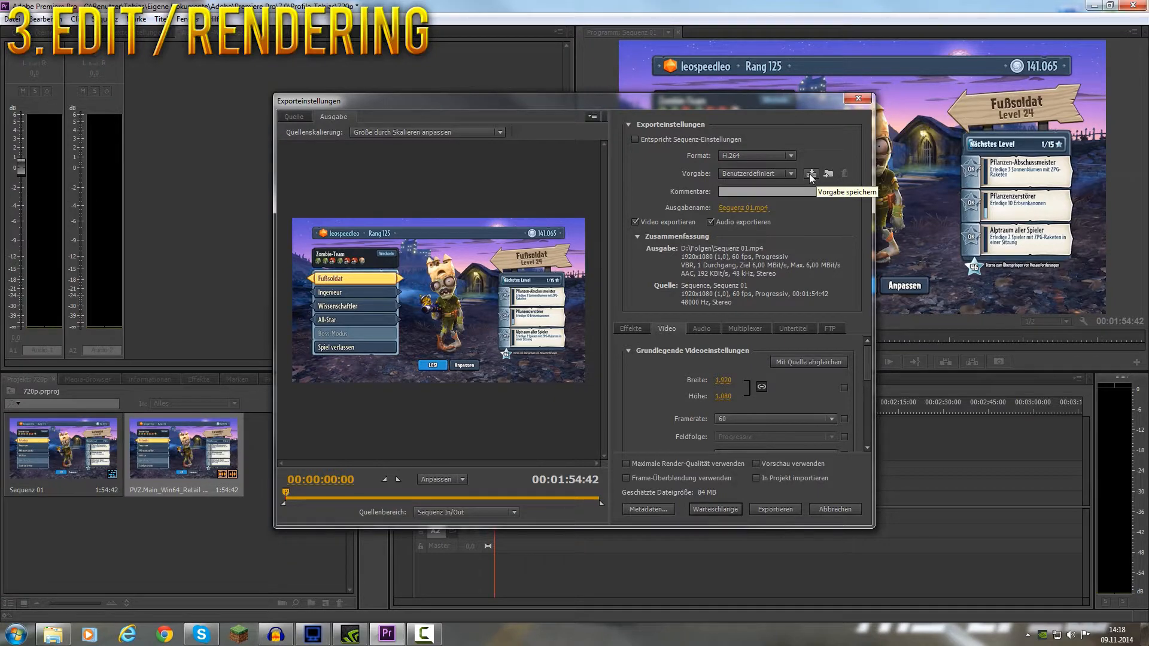
left_click(812, 174)
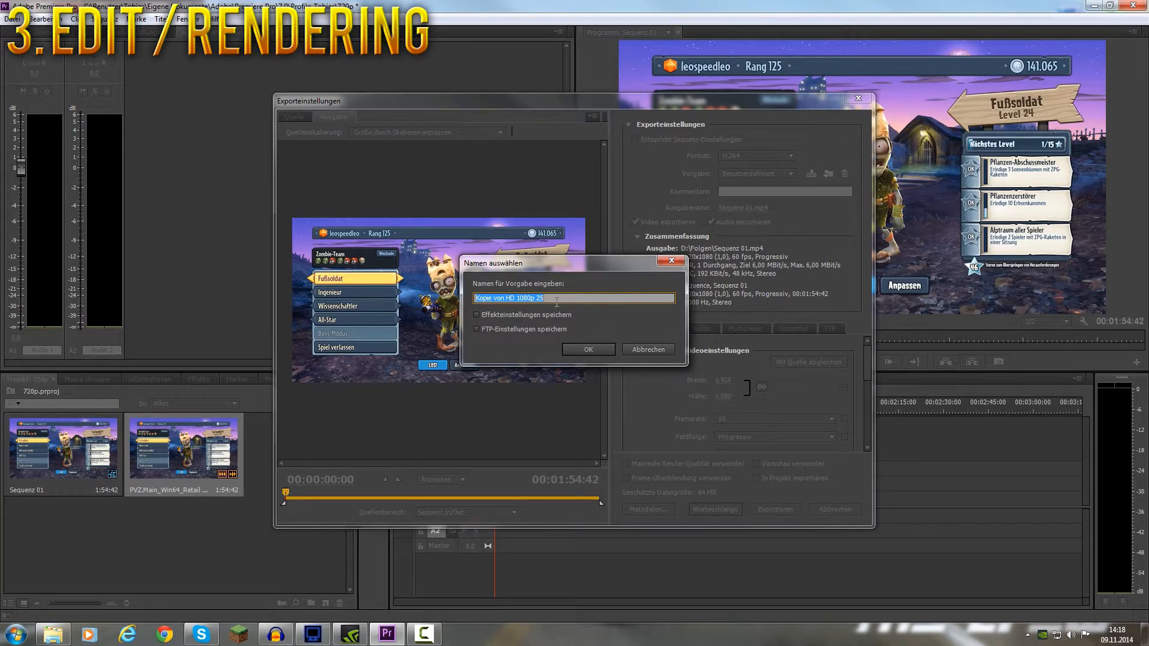
key("Return")
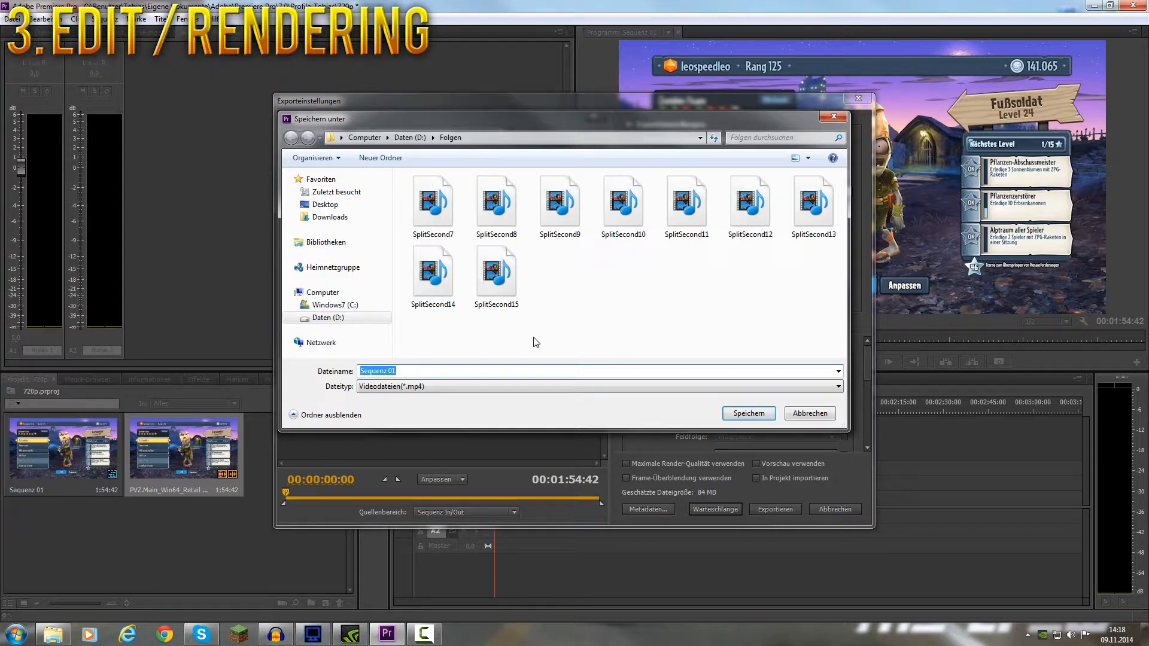
Name the output file Tutorial in the Folgen folder on Daten (D:) and export the sequence
type("Tutorial")
left_click(746, 413)
left_click(772, 509)
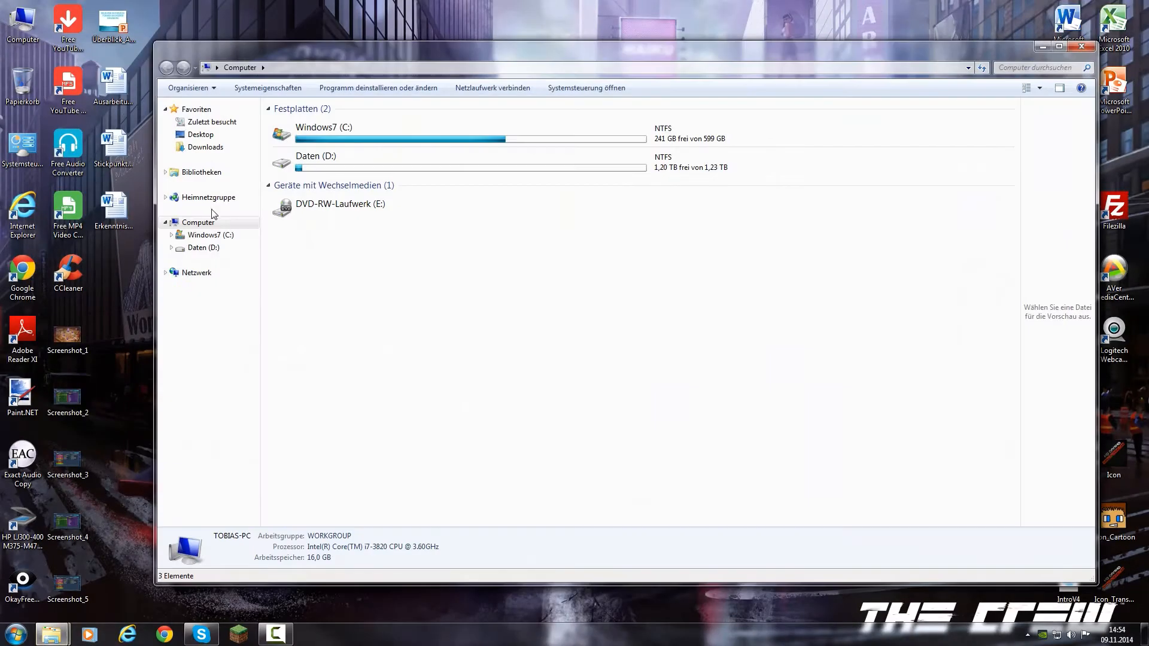
Switch to Windows Explorer and locate the exported Tutorial video in the Folgen folder on Daten (D:)
left_click(223, 248)
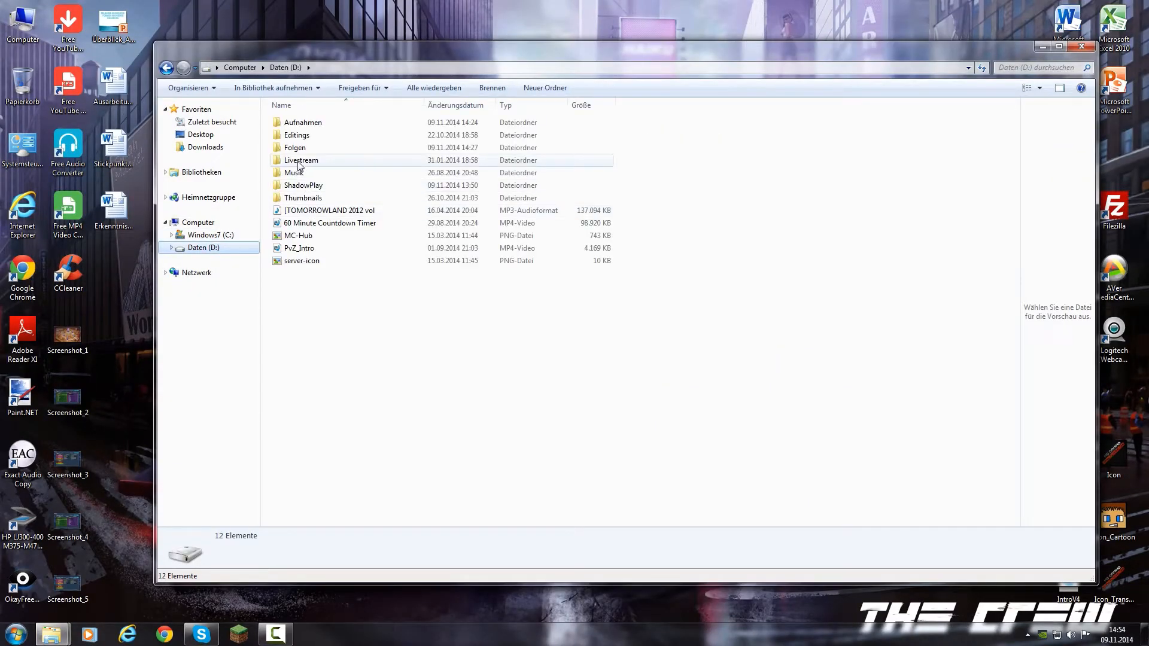
double_click(299, 153)
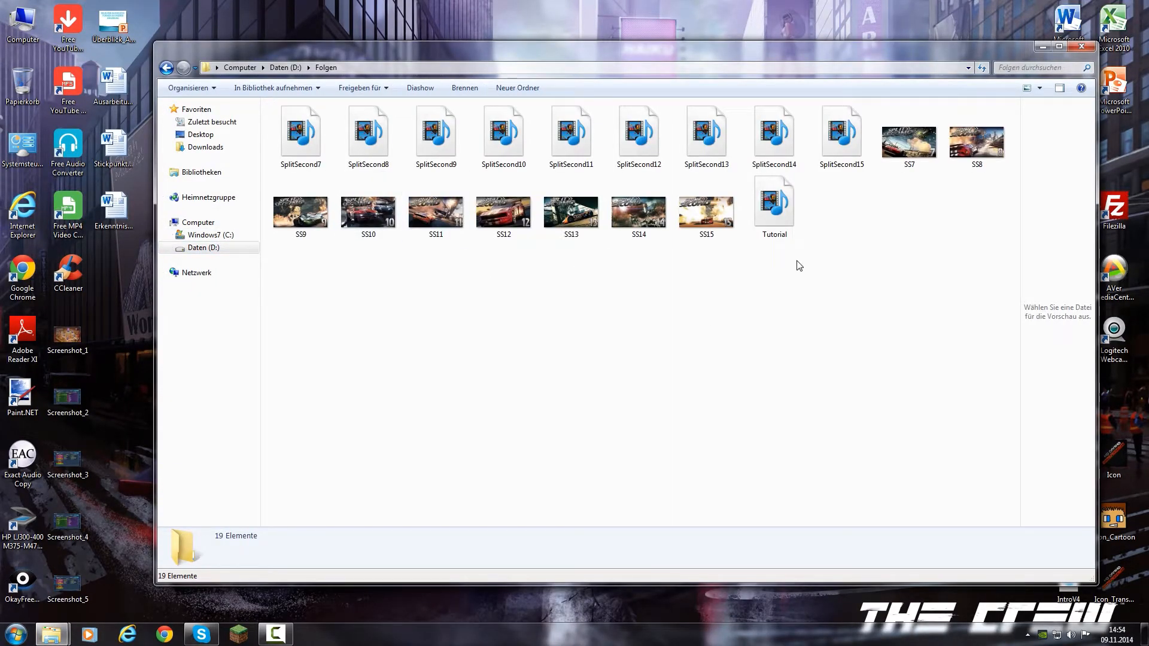
left_click(778, 232)
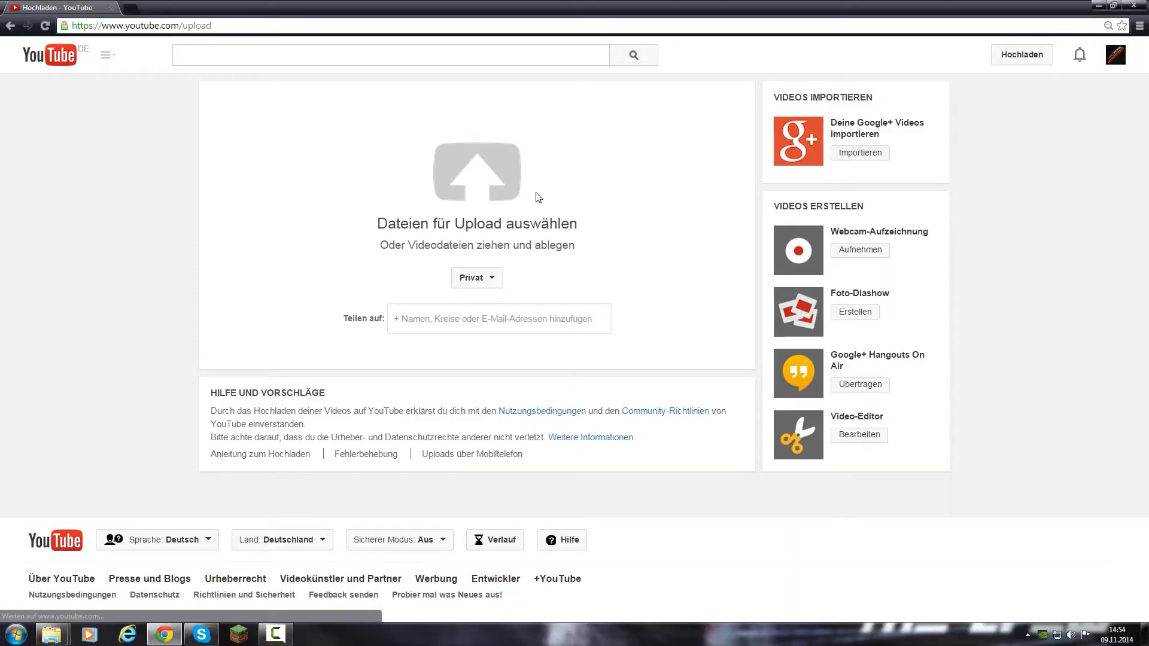
On YouTube's upload page in Chrome, upload the Tutorial video from the Folgen folder on Daten (D:), leaving its visibility at Privat
left_click(537, 195)
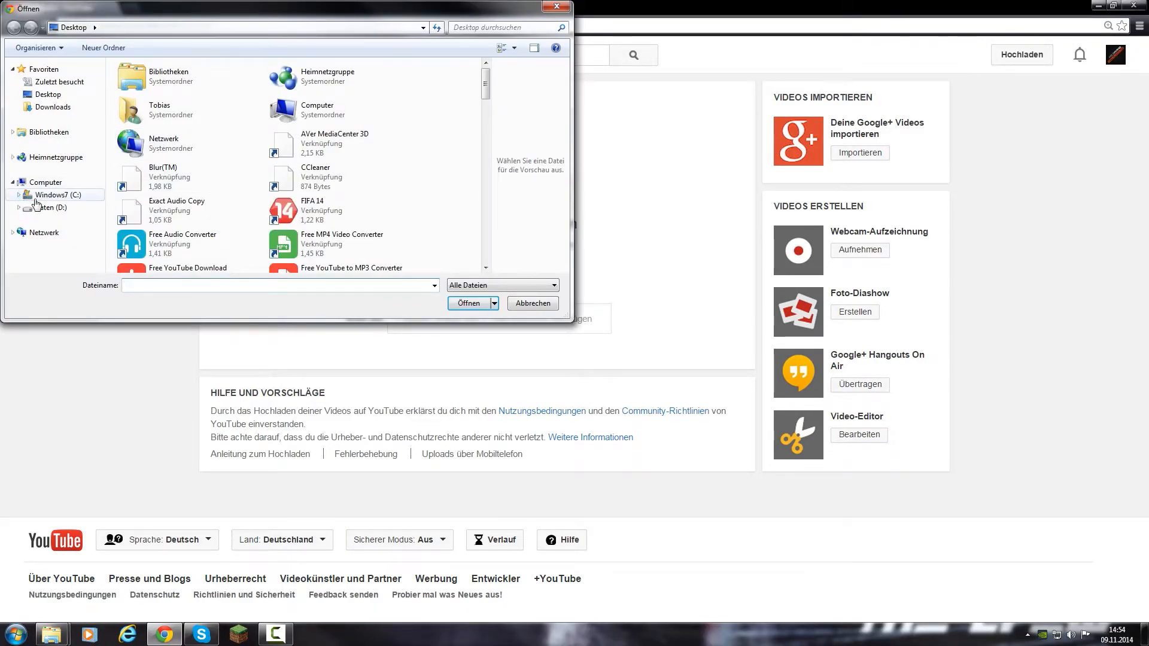
left_click(48, 207)
double_click(141, 107)
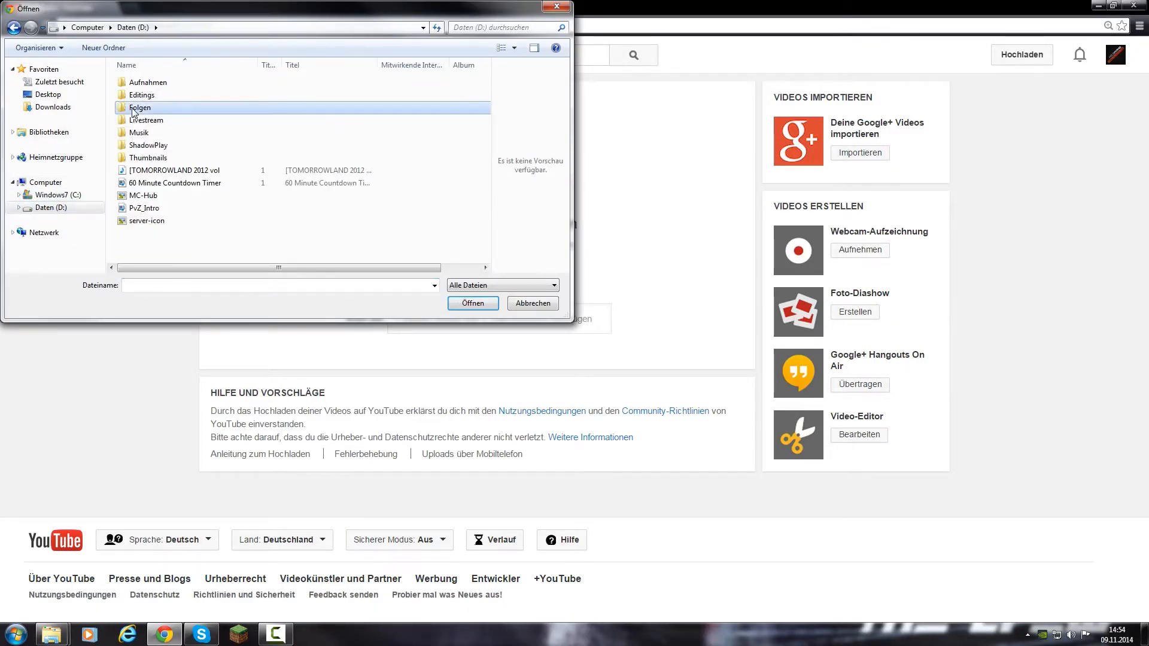
left_click_drag(485, 180, 481, 225)
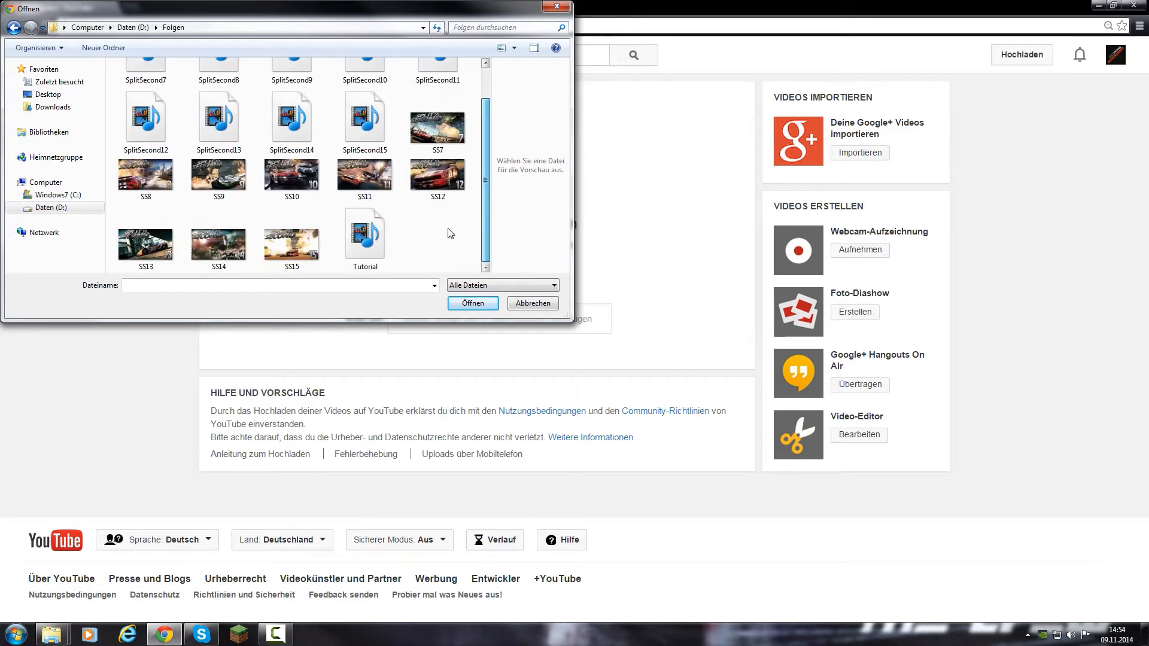
double_click(365, 238)
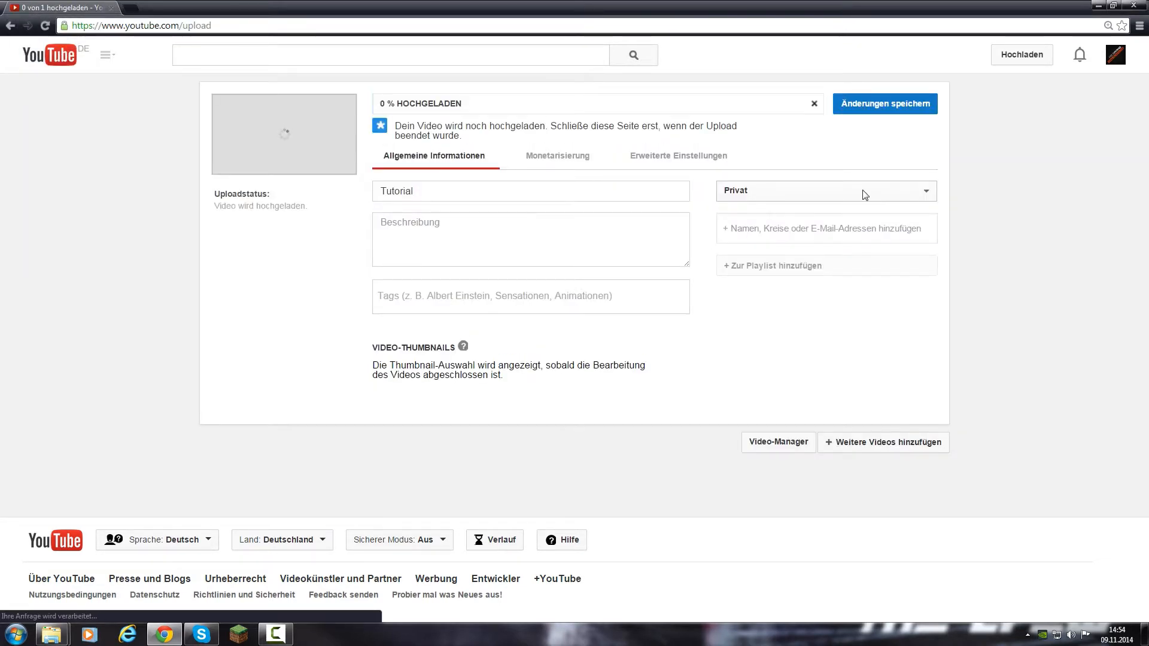